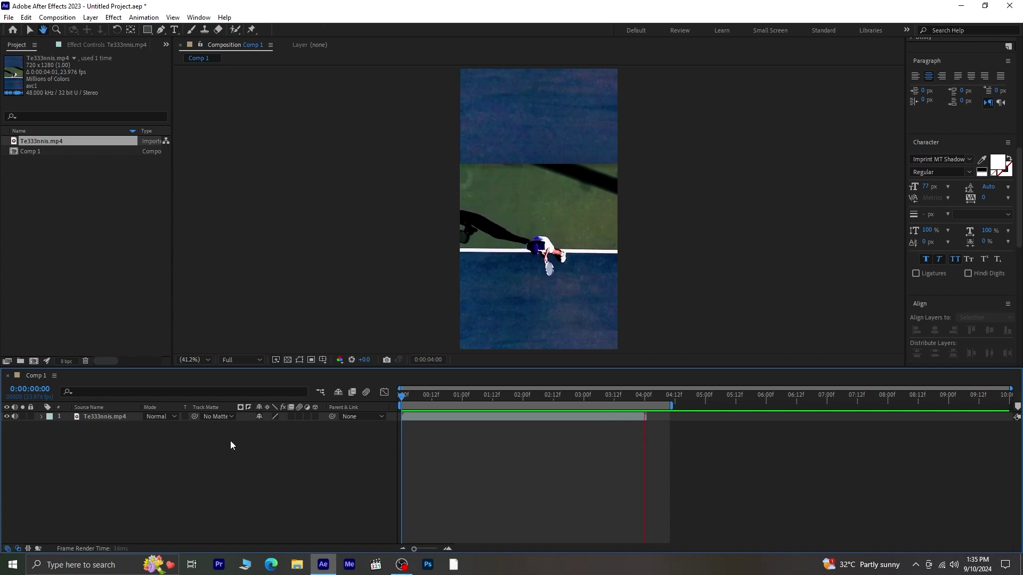
Move the current time to 0:00:01:03 and import the favpng_tennis-ball-cricket-the-us-open-tennis image from Downloads as footage
drag(645, 395, 471, 447)
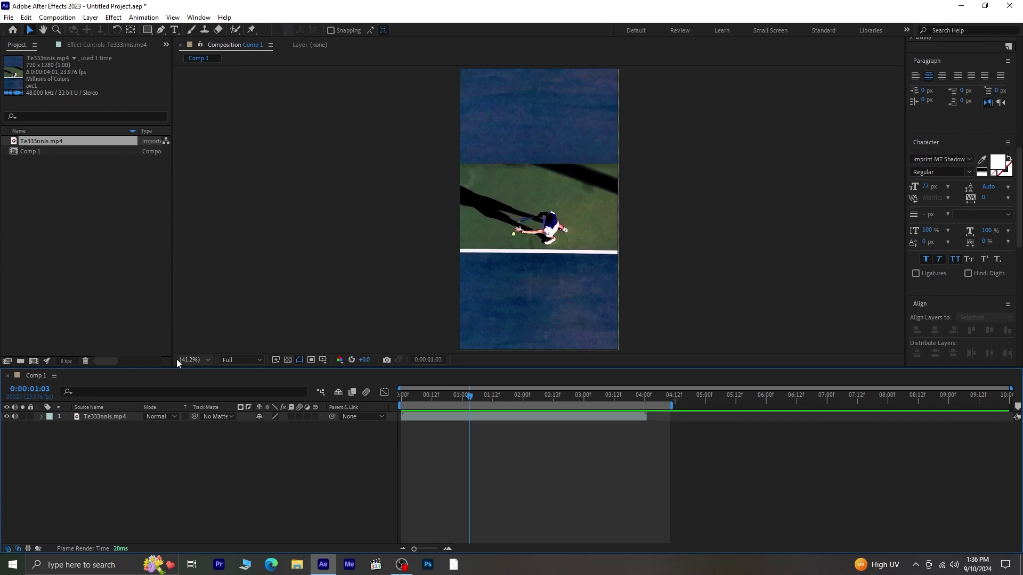
click(104, 190)
right_click(103, 192)
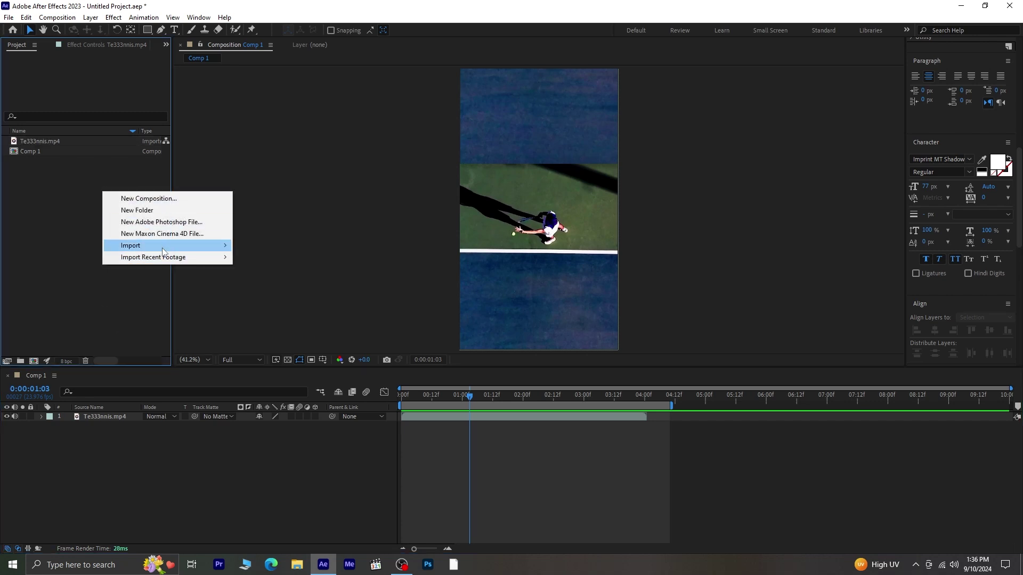
mouse_move(182, 244)
click(239, 244)
click(213, 194)
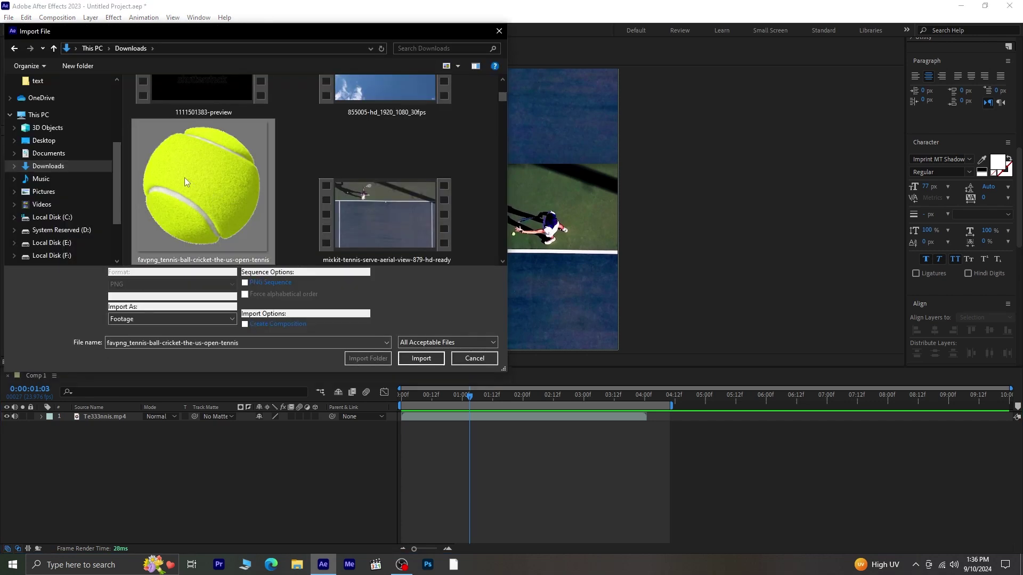
click(420, 358)
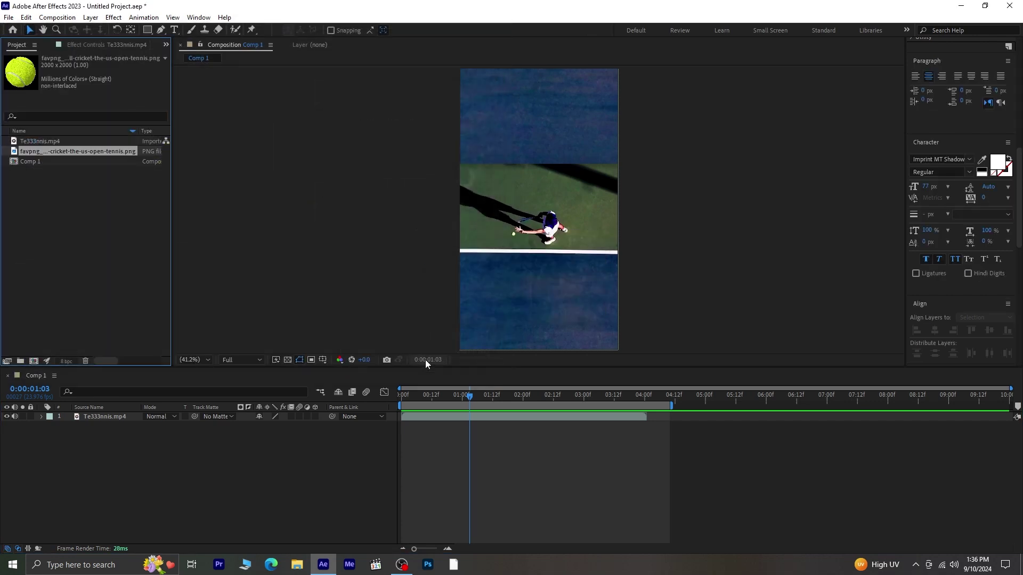
Add the tennis ball image above the video layer, scaled to 2%, and place it over the real ball beside the player
drag(91, 152, 107, 413)
key(s)
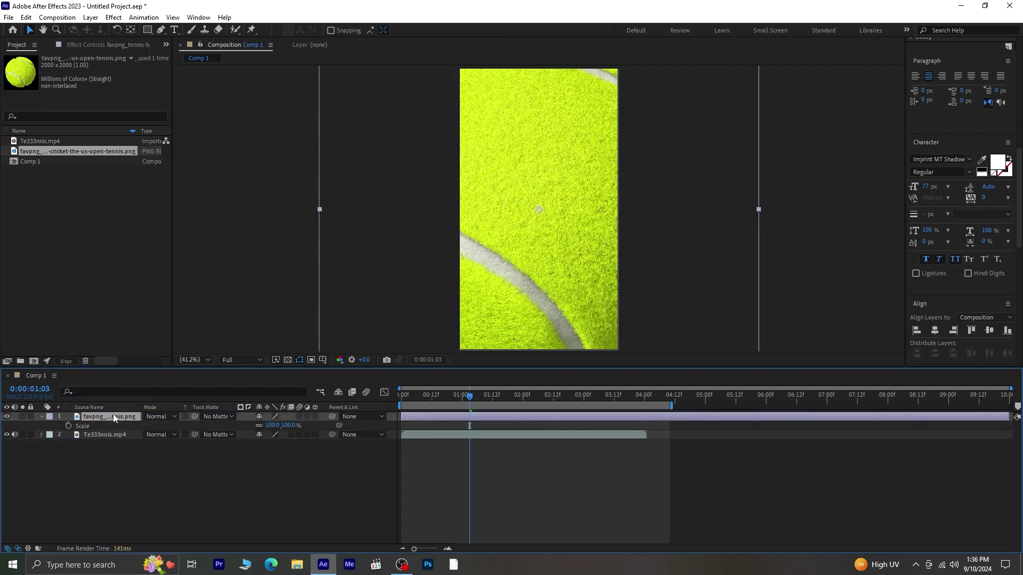
click(287, 426)
text(2)
key(Return)
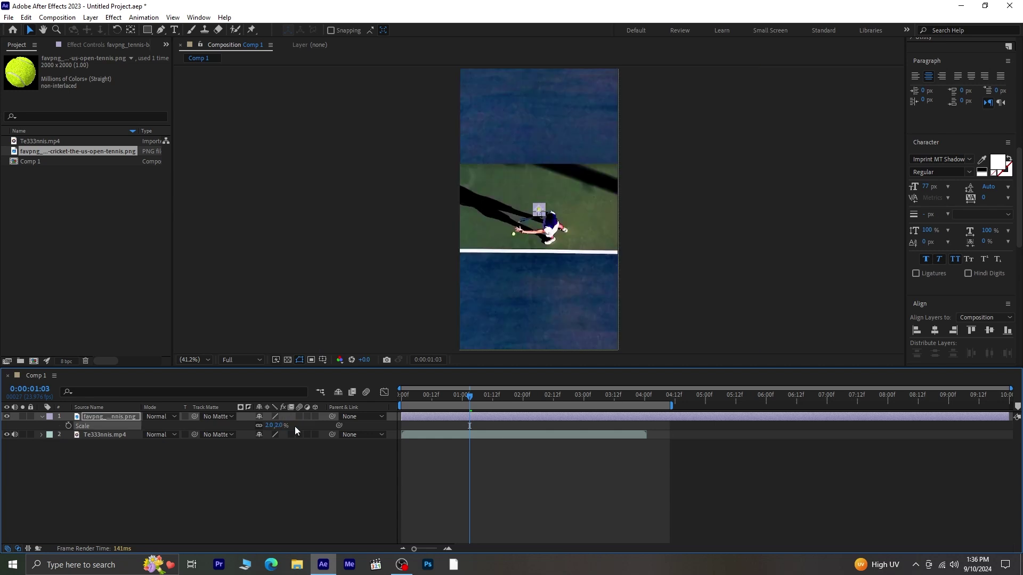
drag(538, 211, 515, 238)
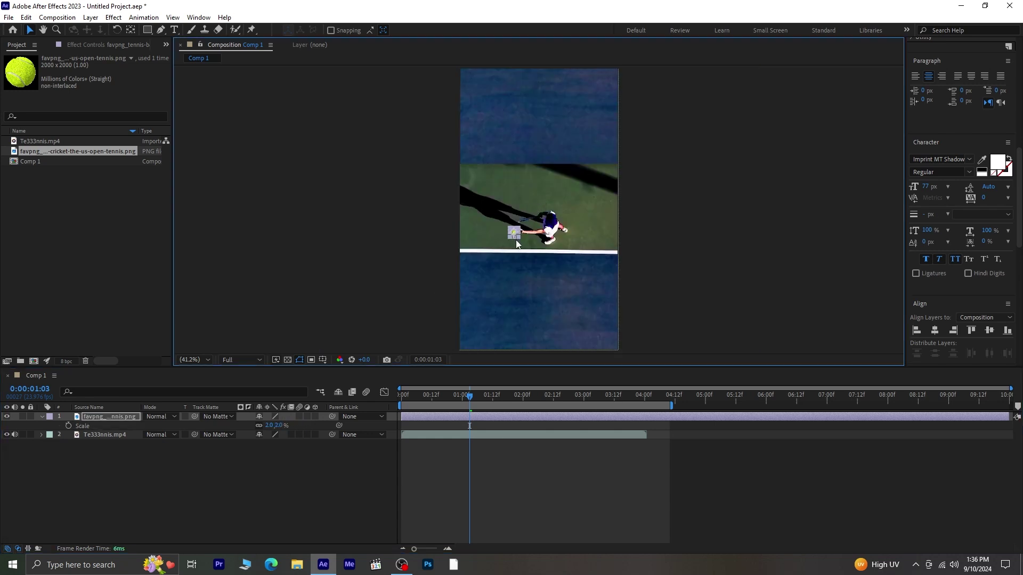
click(335, 328)
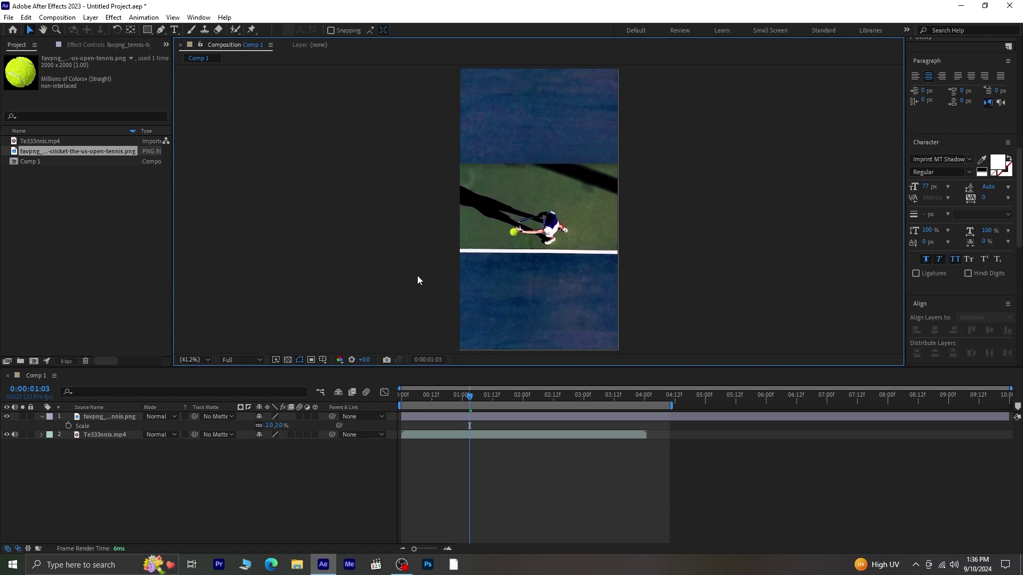
Start Scale and Position keyframes on the tennis ball layer at 0:00:01:03
click(68, 425)
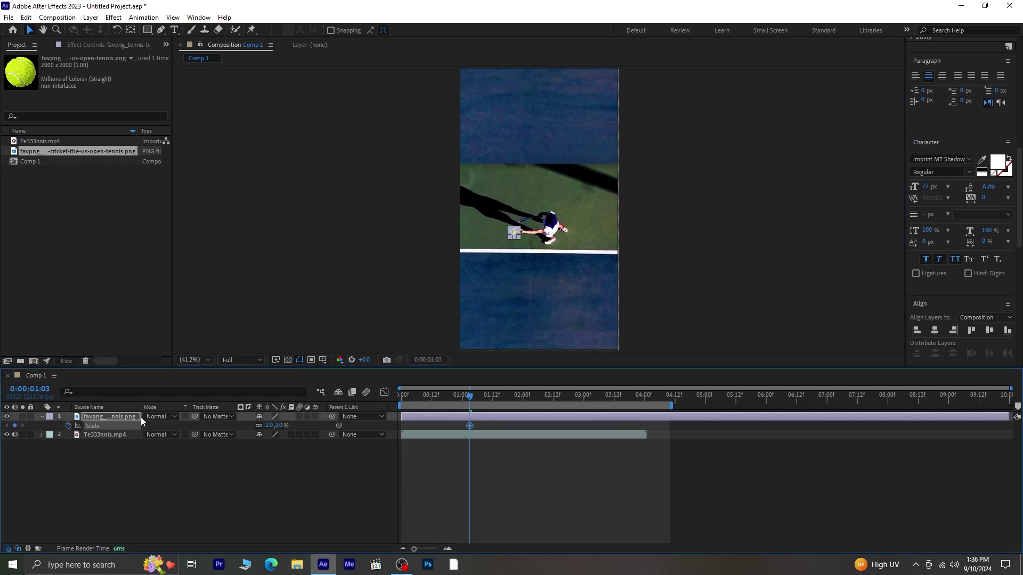
key(shift+p)
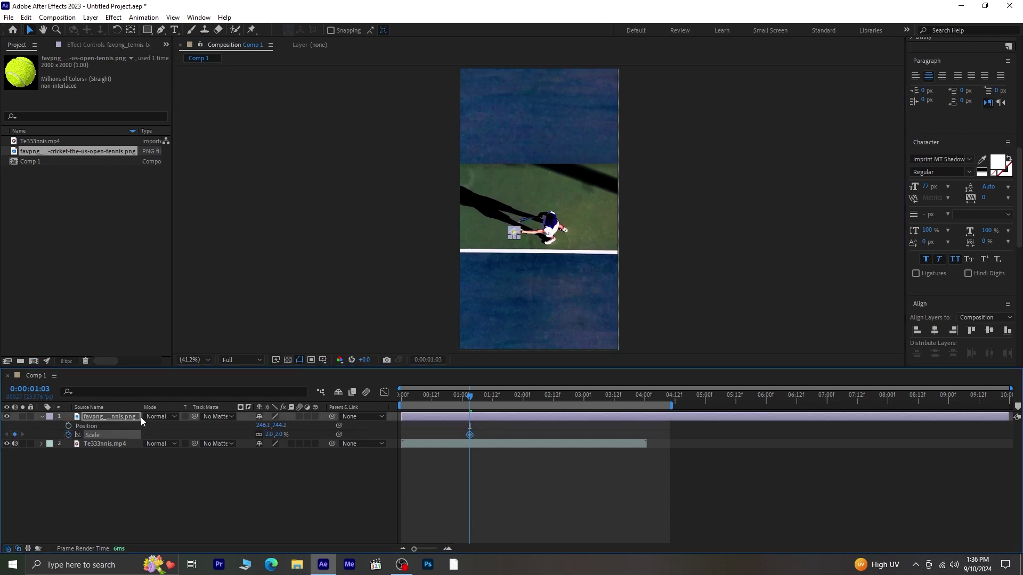
click(69, 426)
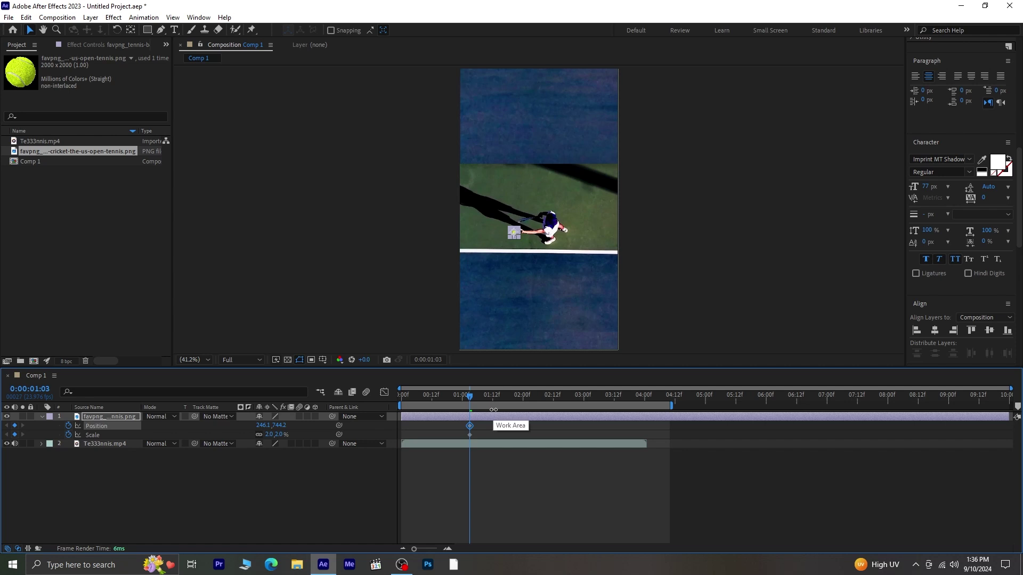
At 0:00:02:04, centre the ball horizontally and vertically in the composition and scale it up to 37%
drag(472, 395, 535, 460)
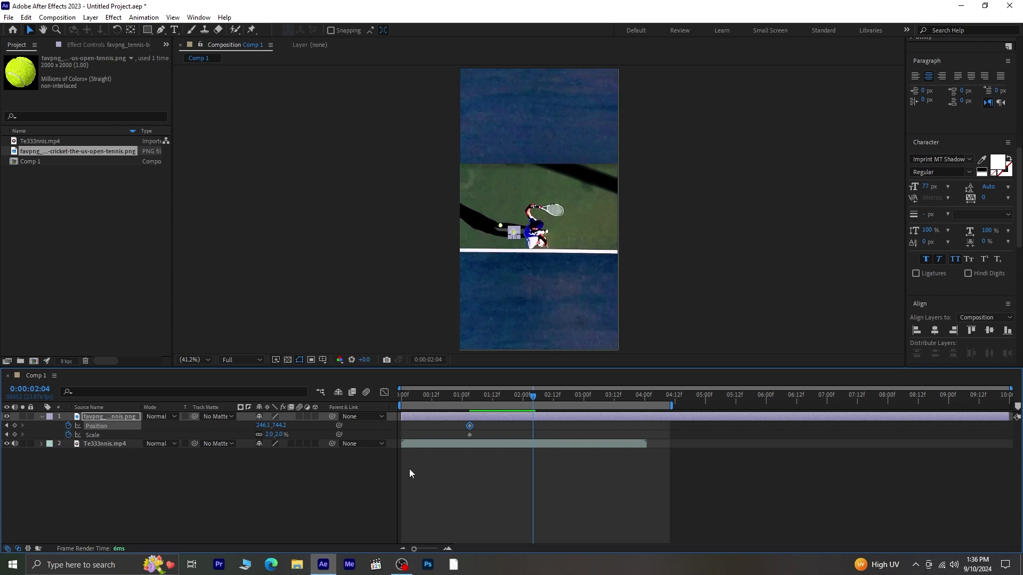
click(934, 330)
click(990, 330)
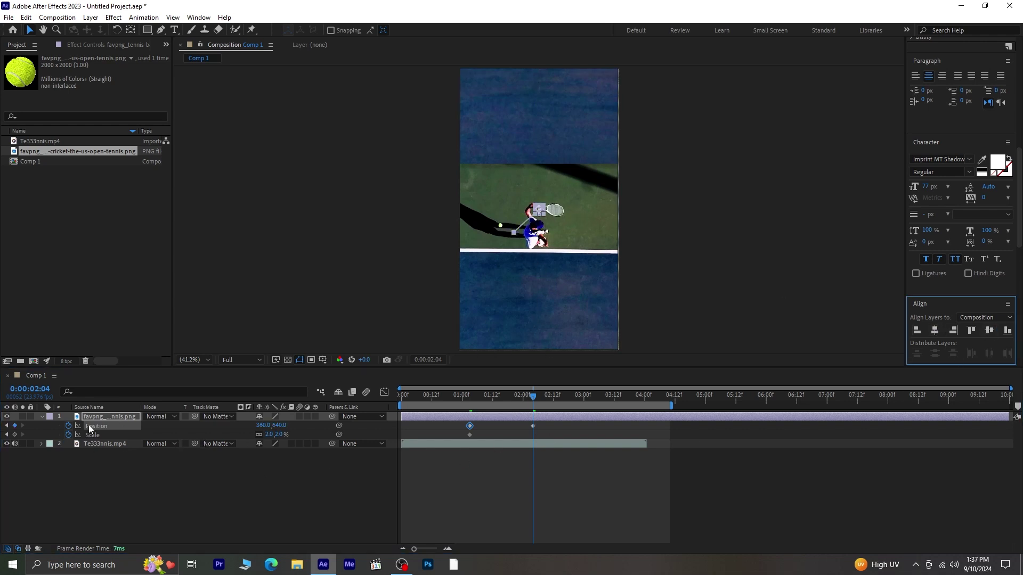
drag(281, 435, 300, 435)
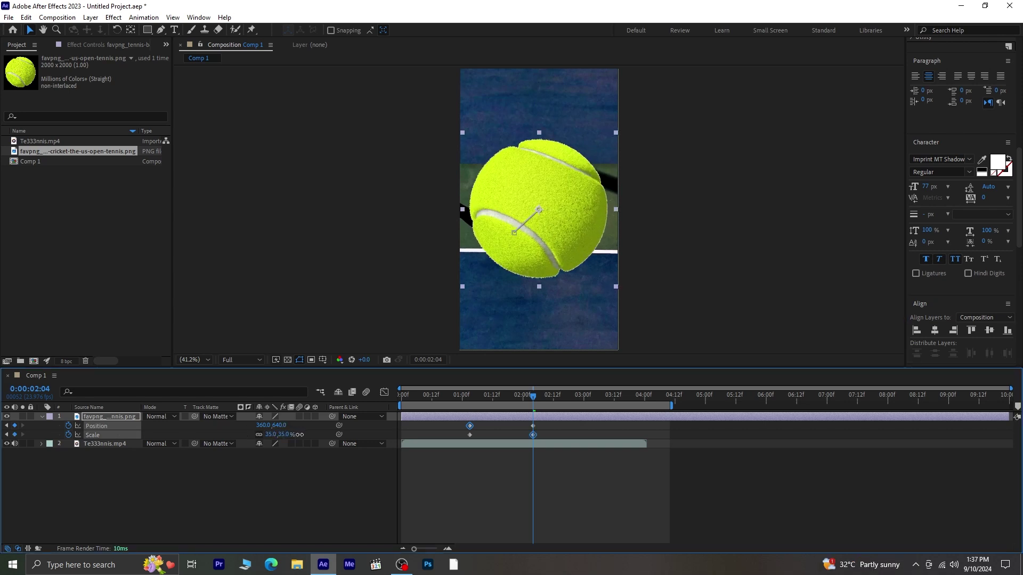
drag(300, 435, 302, 435)
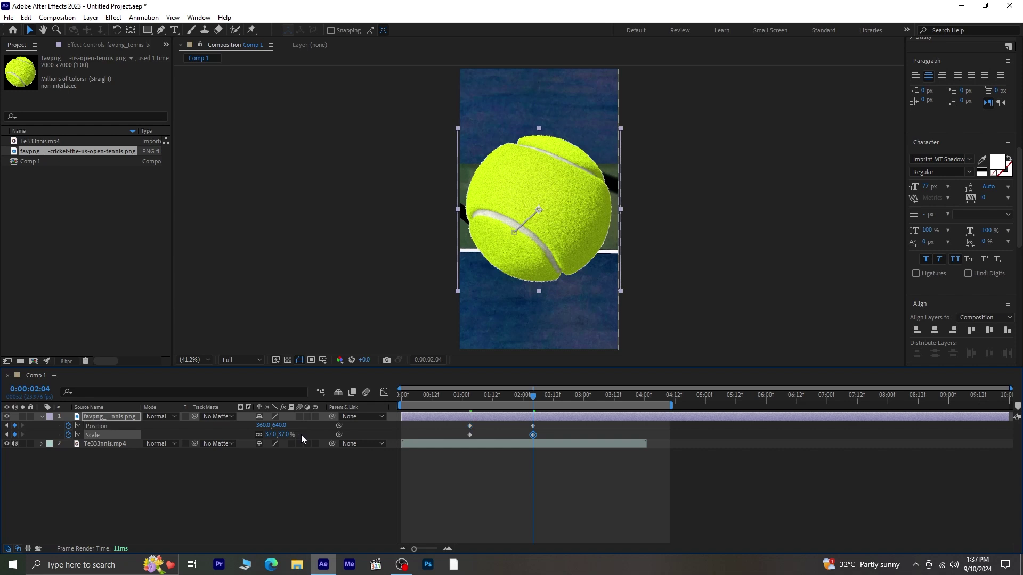
click(285, 467)
Trim the start of the tennis ball layer to its first keyframes at 0:00:01:03
drag(609, 399, 467, 416)
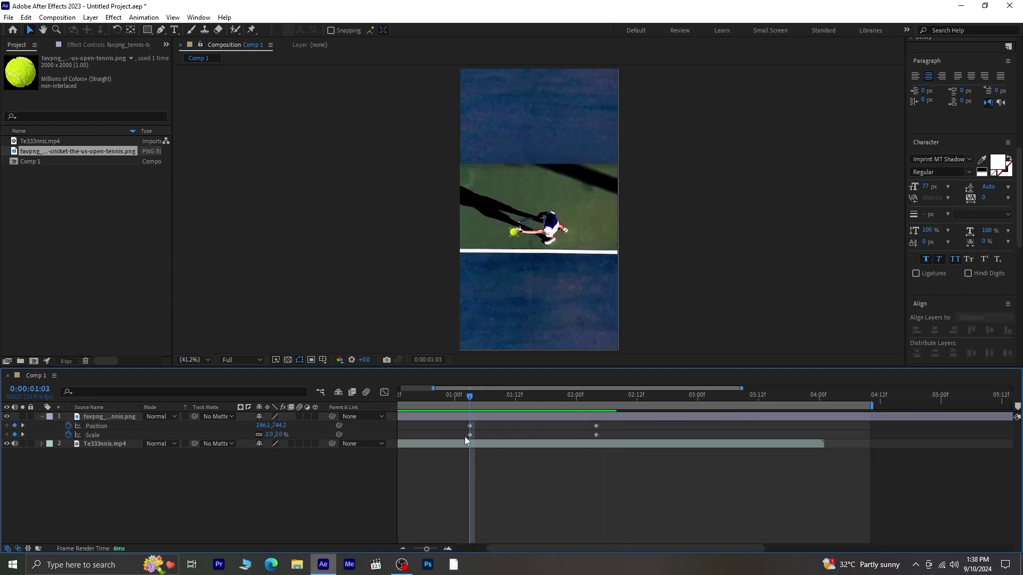
click(457, 417)
key(minus)
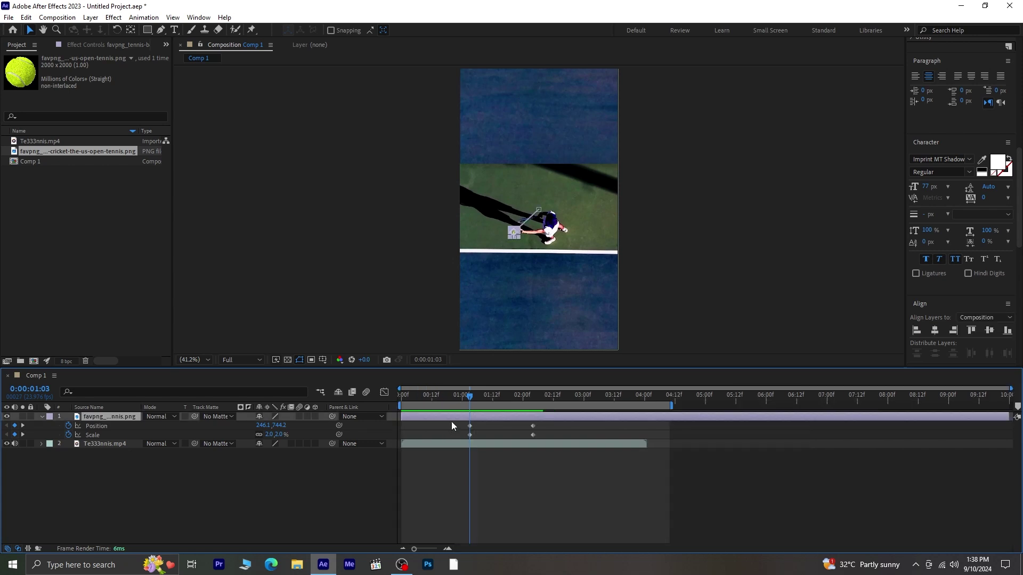
Apply Easy Ease to the ball's Position and Scale keyframes and reshape their speed graph into a sharp peak at the start
drag(458, 424, 539, 433)
key(F9)
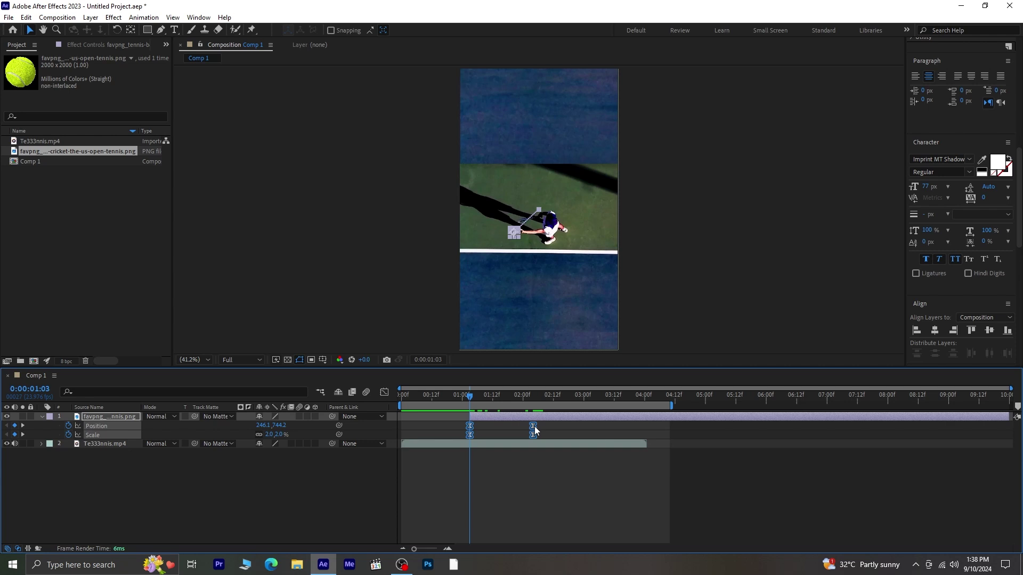
click(384, 392)
drag(558, 492, 485, 520)
key(space)
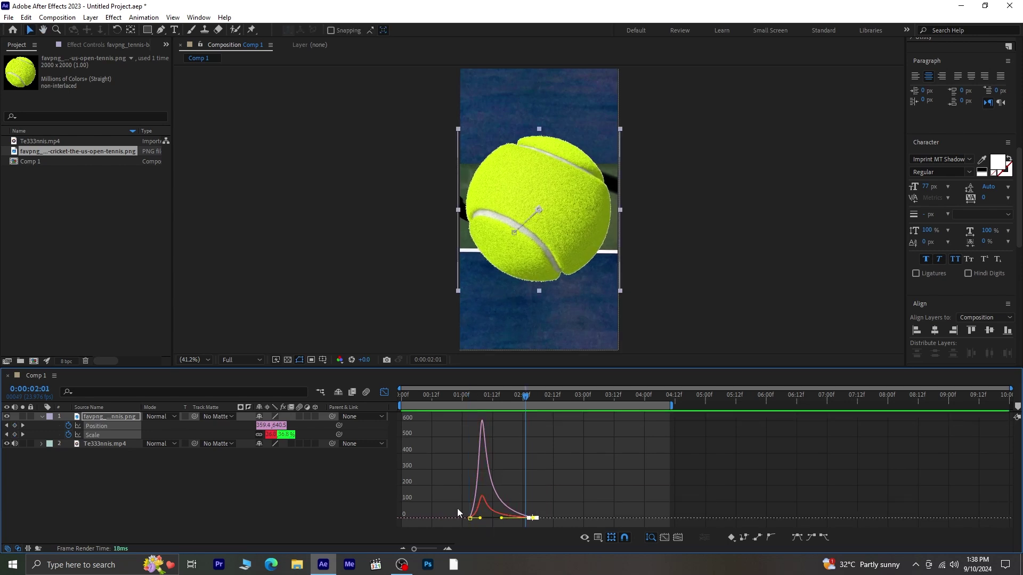
drag(481, 519, 464, 519)
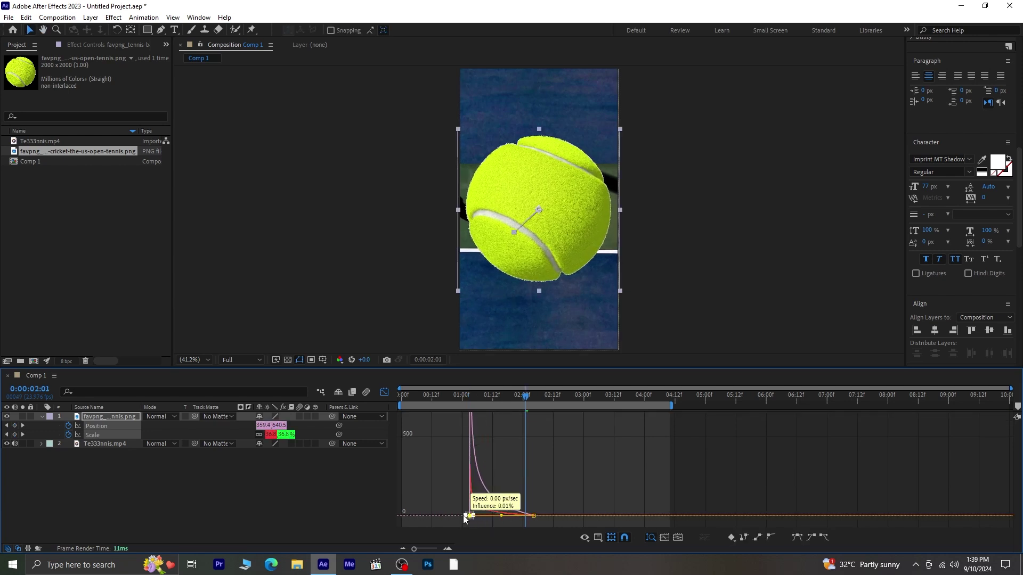
Play the composition from the beginning to check the ball's eased growth and movement
drag(525, 399, 358, 409)
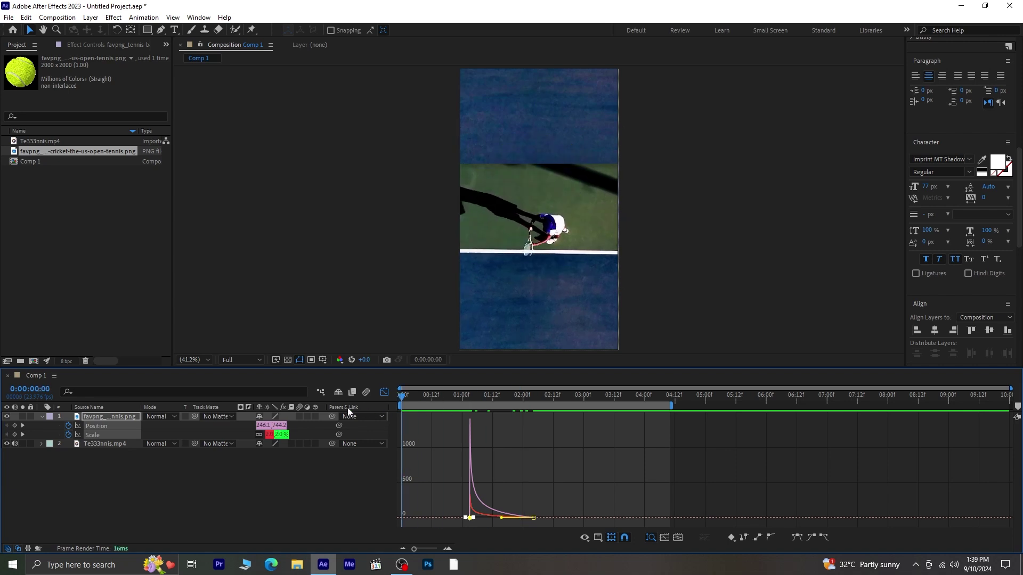
key(space)
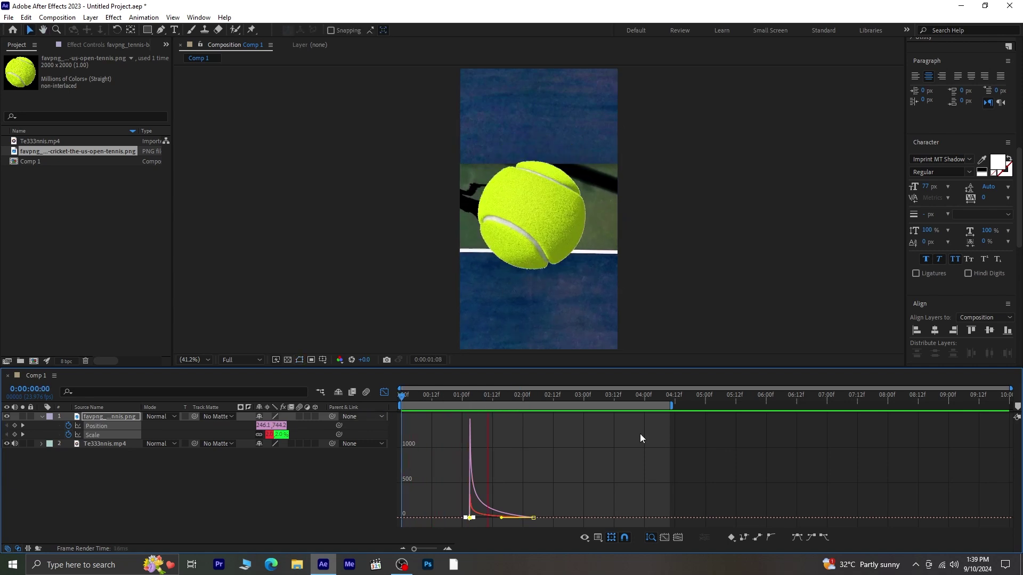
click(581, 411)
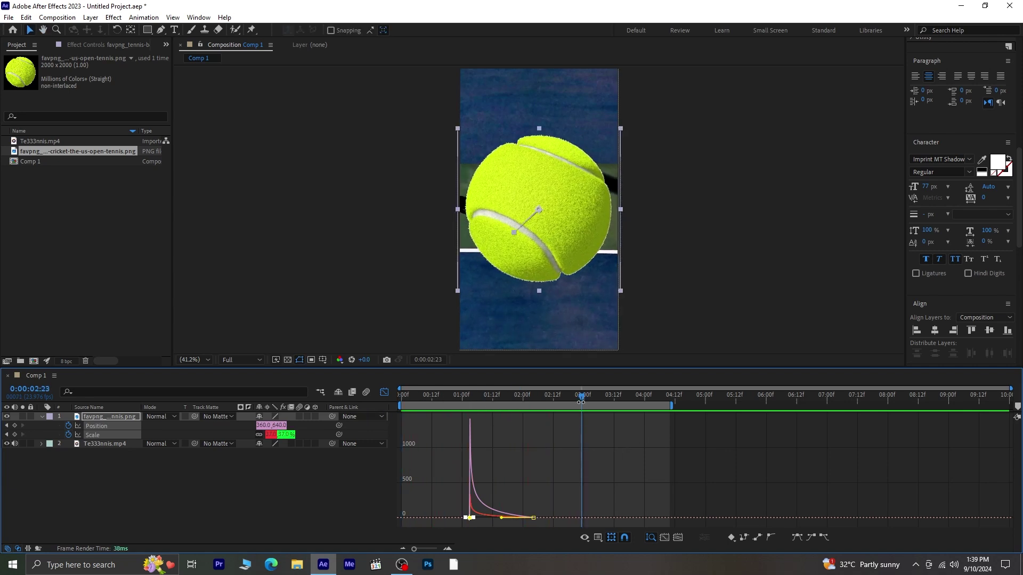
drag(581, 411, 317, 420)
key(space)
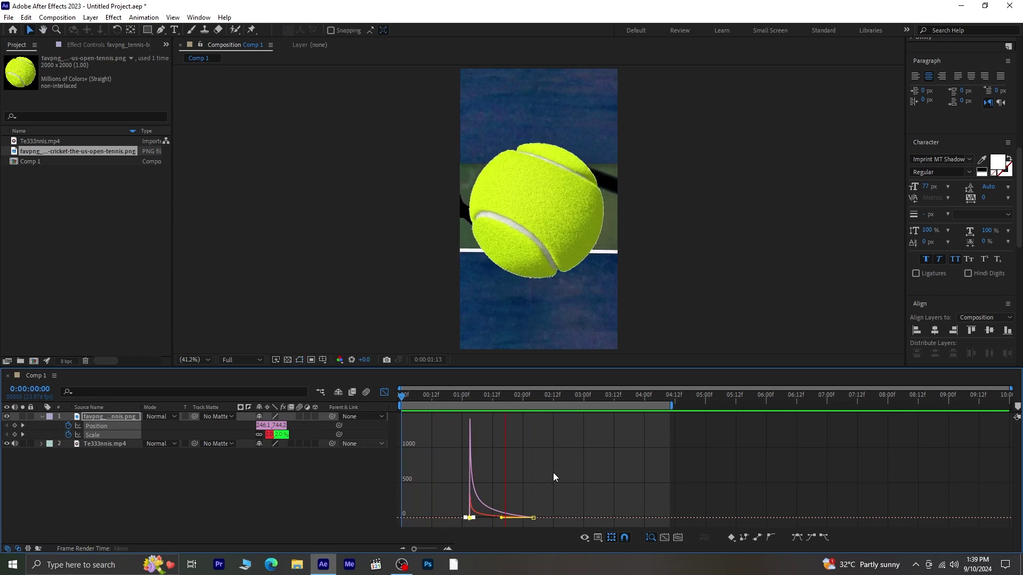
key(space)
Leave the graph view and keyframe the ball's scale at 2% at 0:00:02:07
click(384, 393)
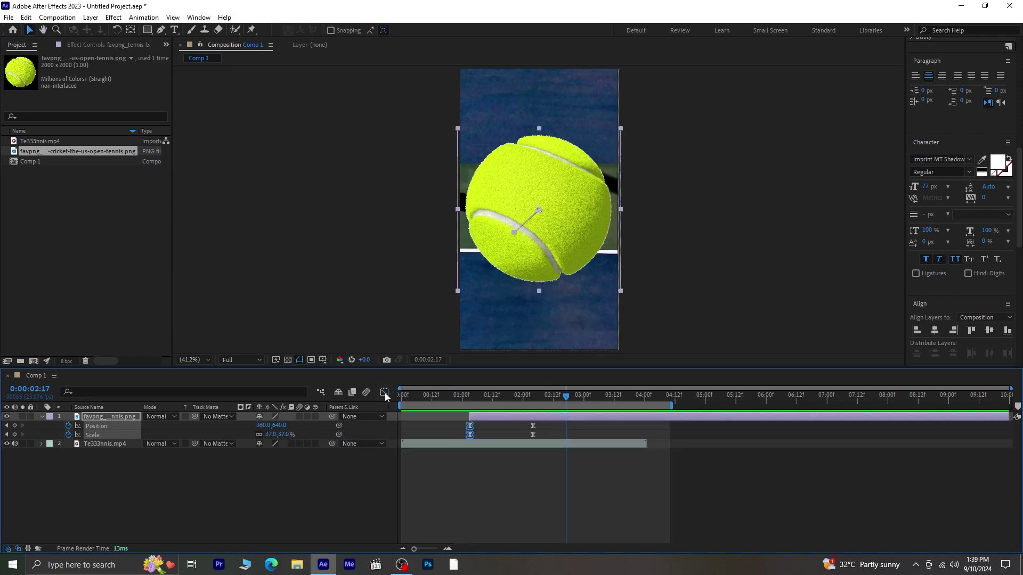
drag(579, 399, 540, 414)
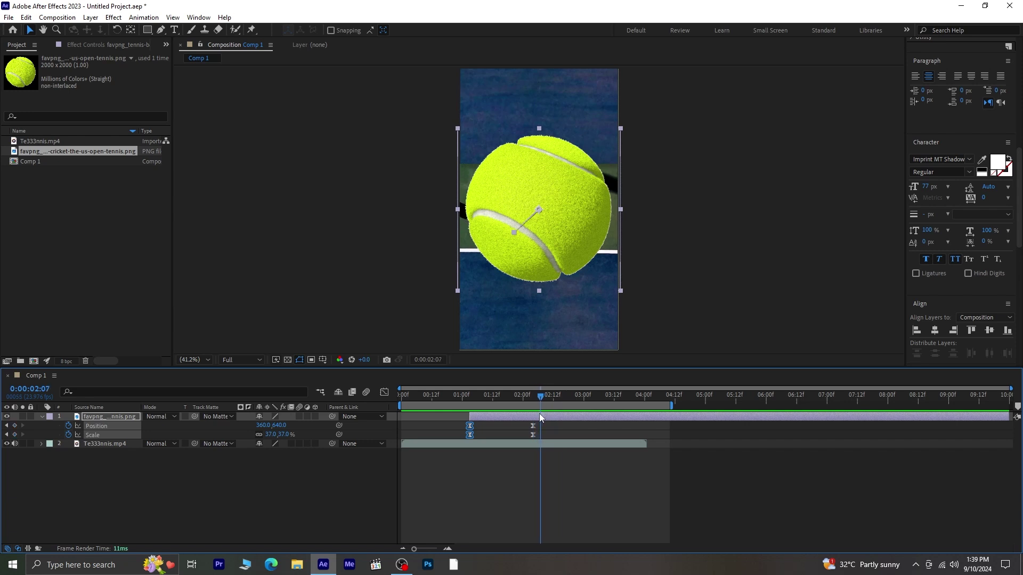
click(286, 435)
text(2)
key(Return)
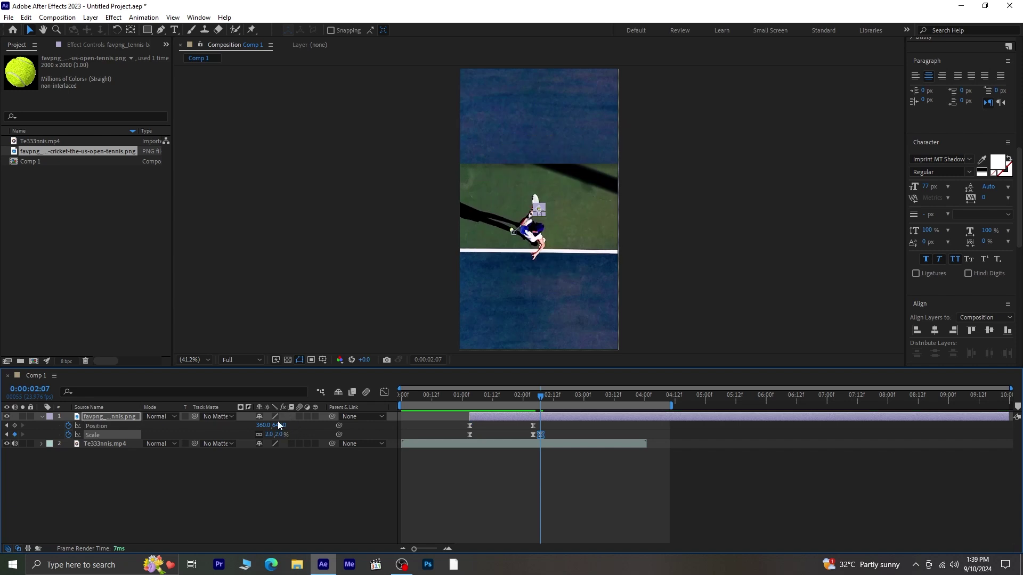
Keyframe the ball's position over the real ball beside the player at 0:00:02:07, at about 235.4, 735.3
drag(539, 210, 514, 231)
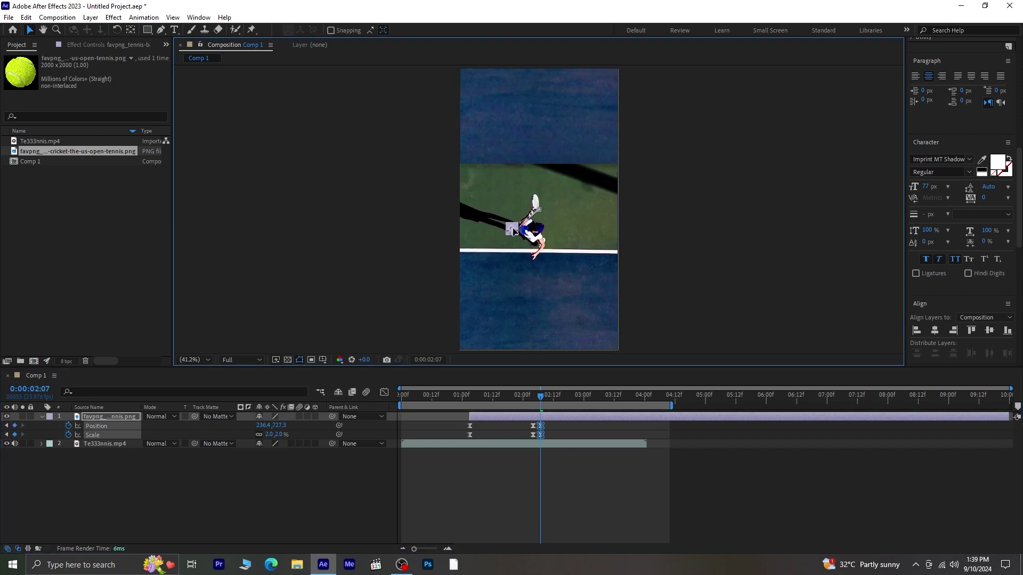
click(635, 253)
scroll(525, 244, up, 3)
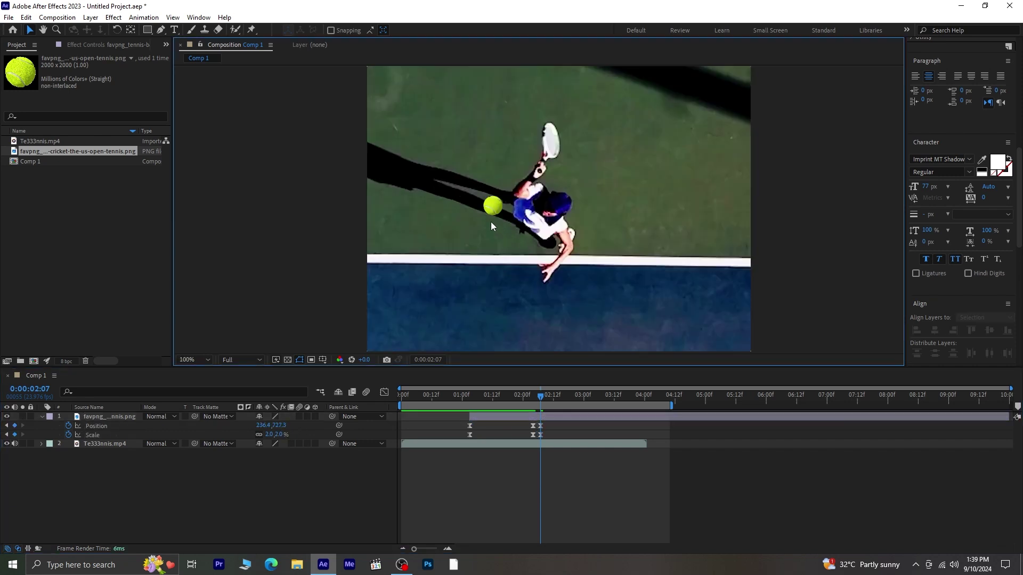
mouse_move(492, 208)
mouse_down()
mouse_move(501, 206)
mouse_move(492, 214)
mouse_up()
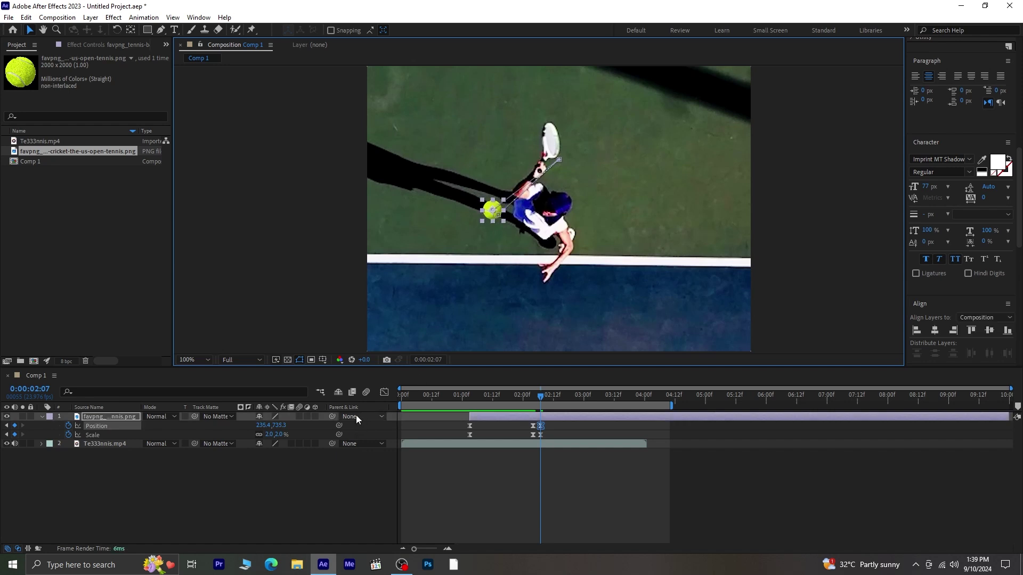
scroll(504, 318, down, 2)
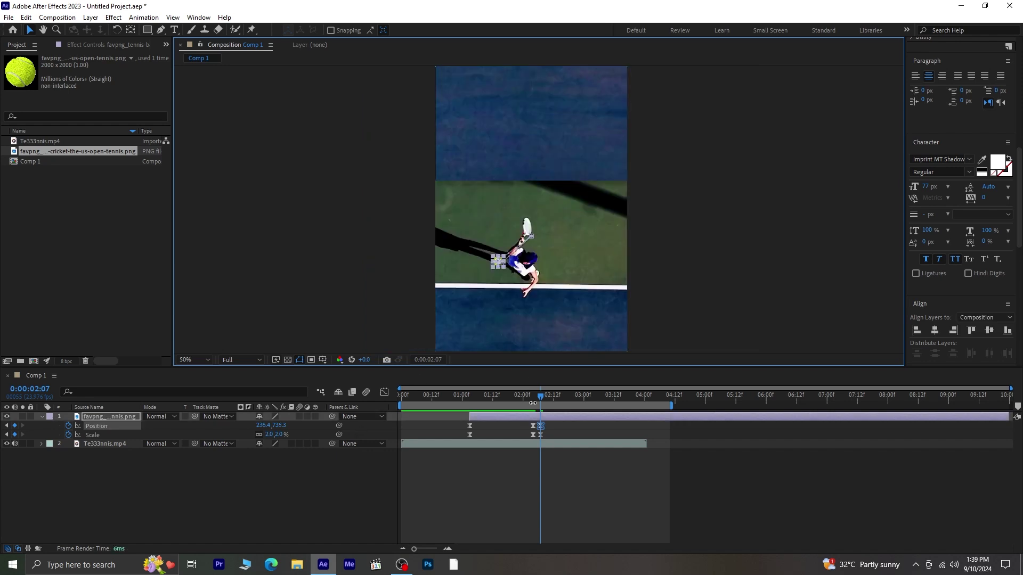
Trim the end of the tennis ball layer to 0:00:02:07
click(556, 422)
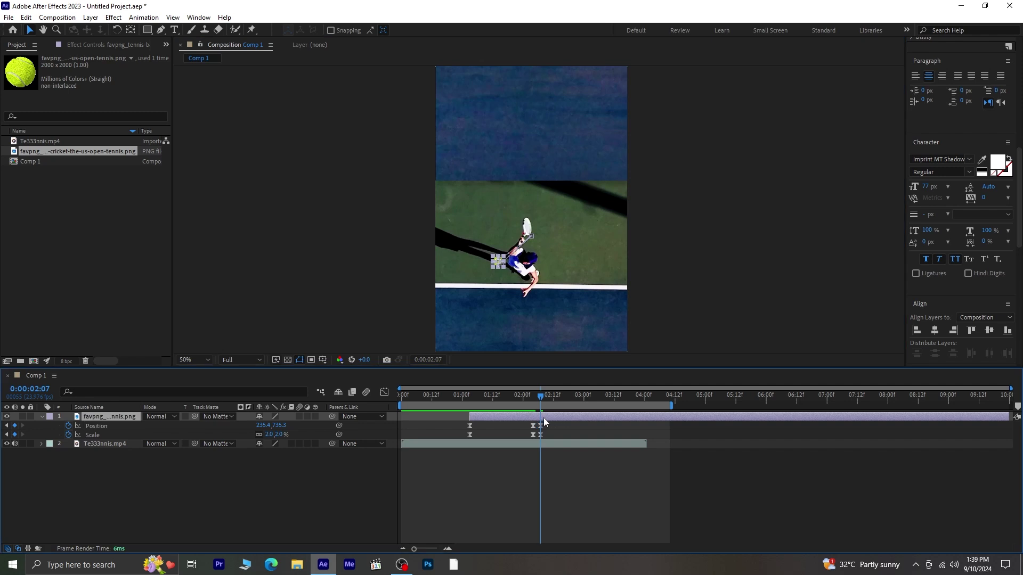
key(alt+bracketright)
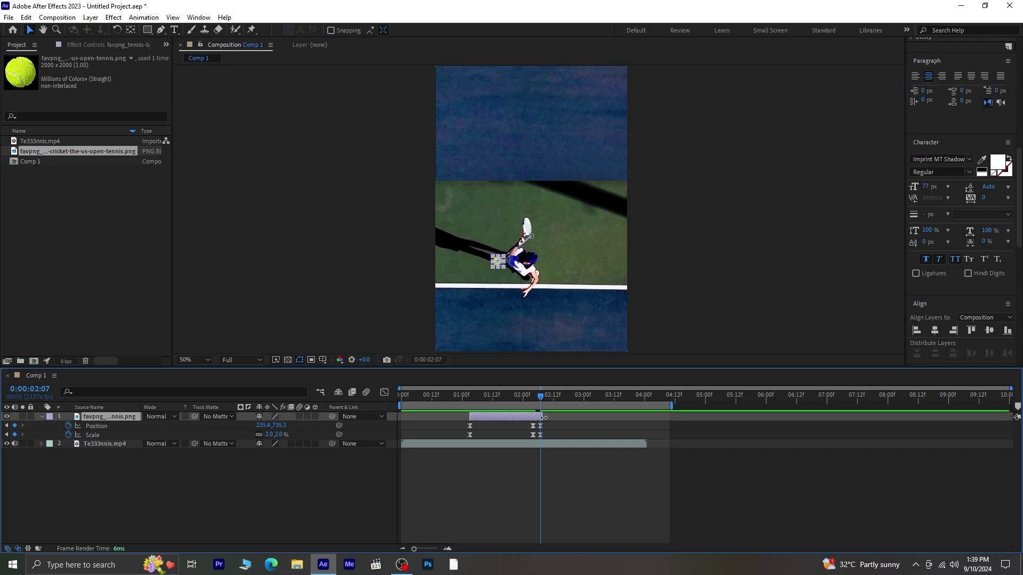
click(557, 477)
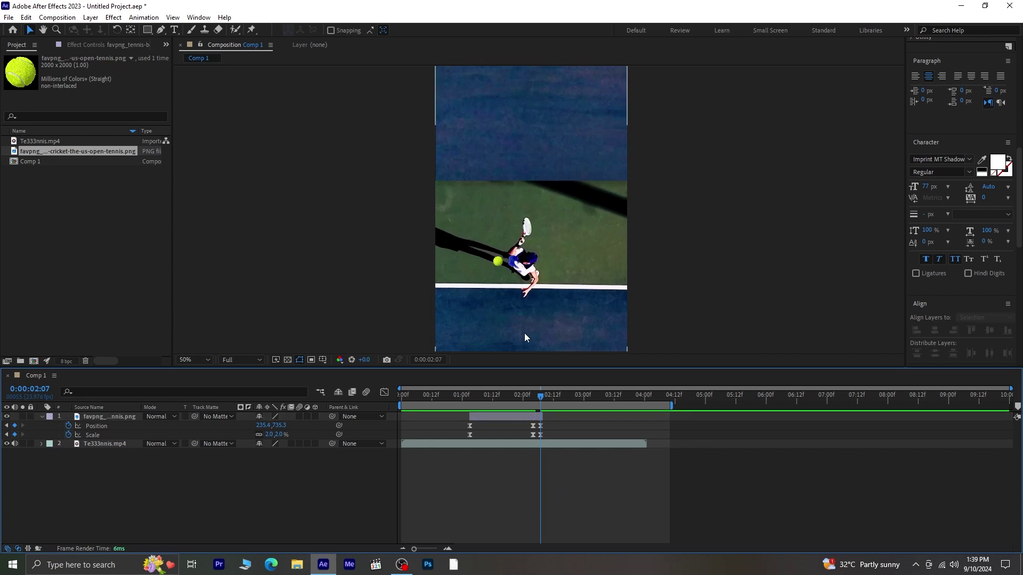
Fit the composition in the viewer and play it from the beginning to check the ball's drop back
scroll(524, 334, down, 2)
drag(531, 393, 266, 395)
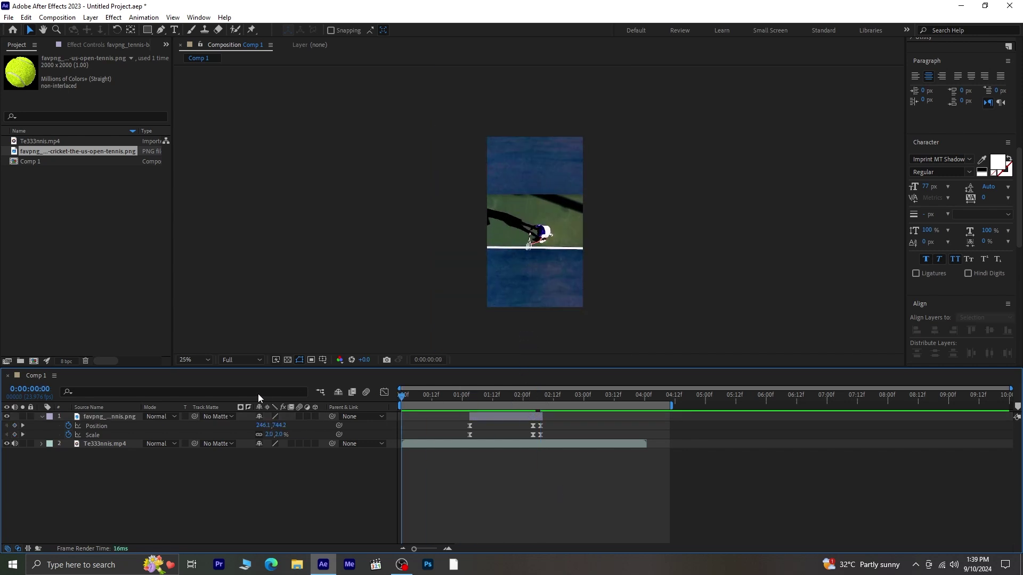
click(206, 360)
click(215, 171)
key(space)
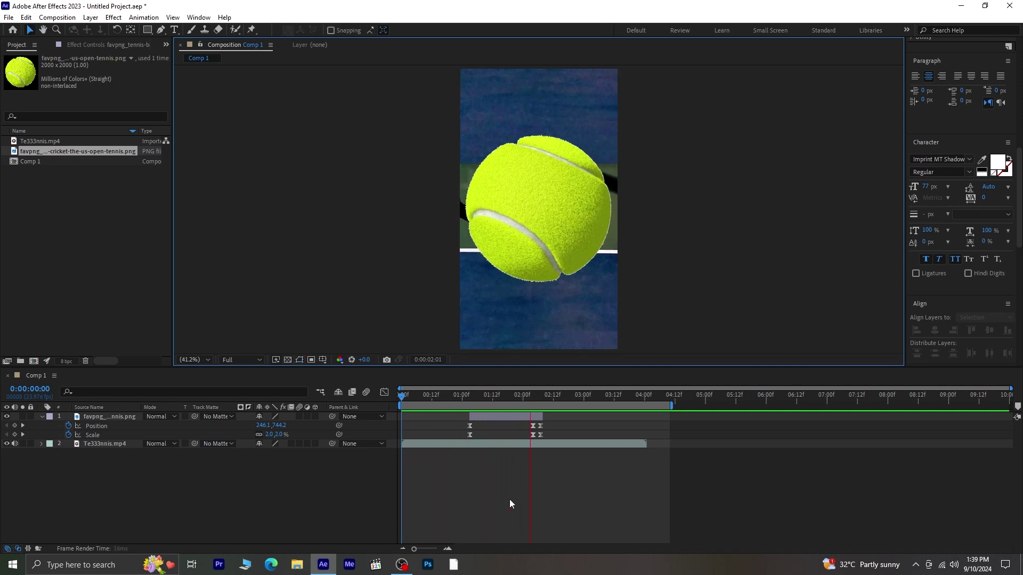
key(space)
Enable time remapping on the Te333nnis.mp4 layer and add a time remap keyframe at 0:00:02:07
drag(582, 397, 539, 434)
click(548, 443)
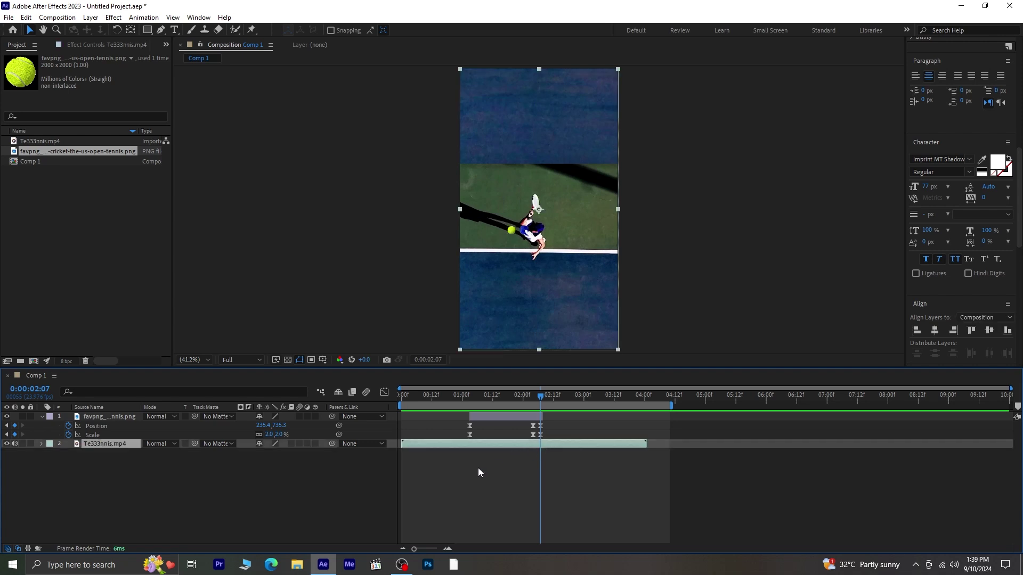
click(91, 18)
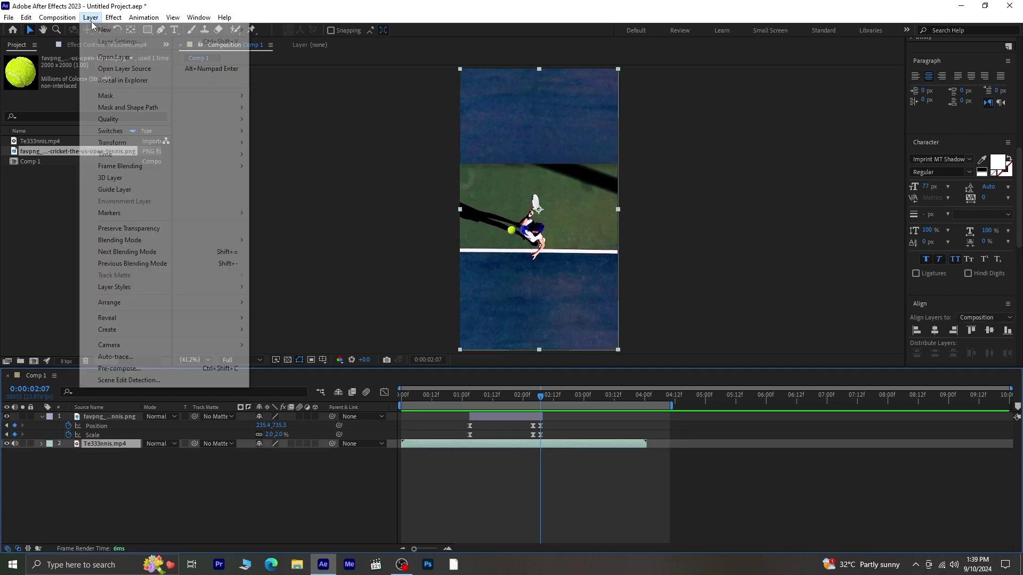
mouse_move(152, 155)
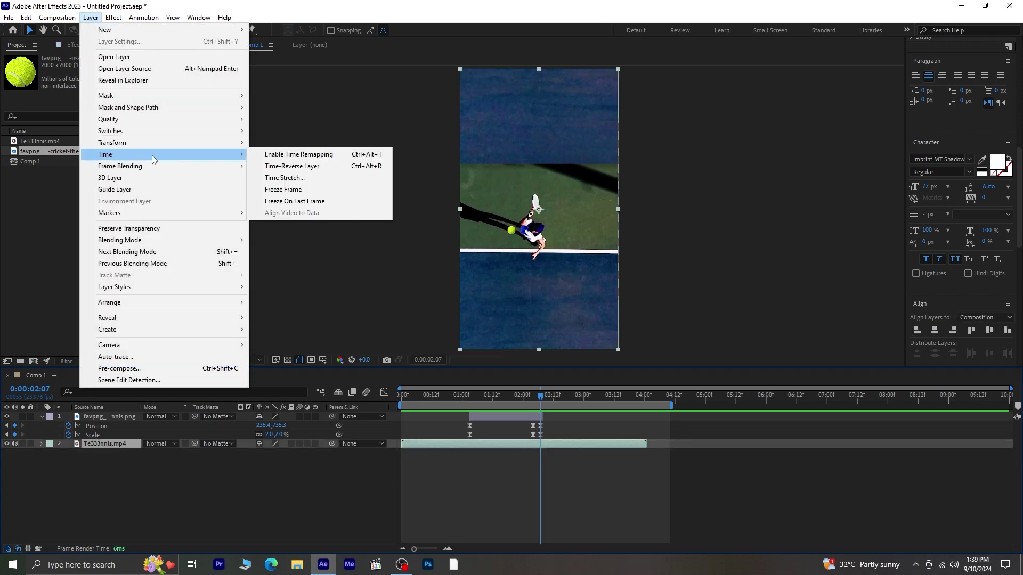
click(283, 155)
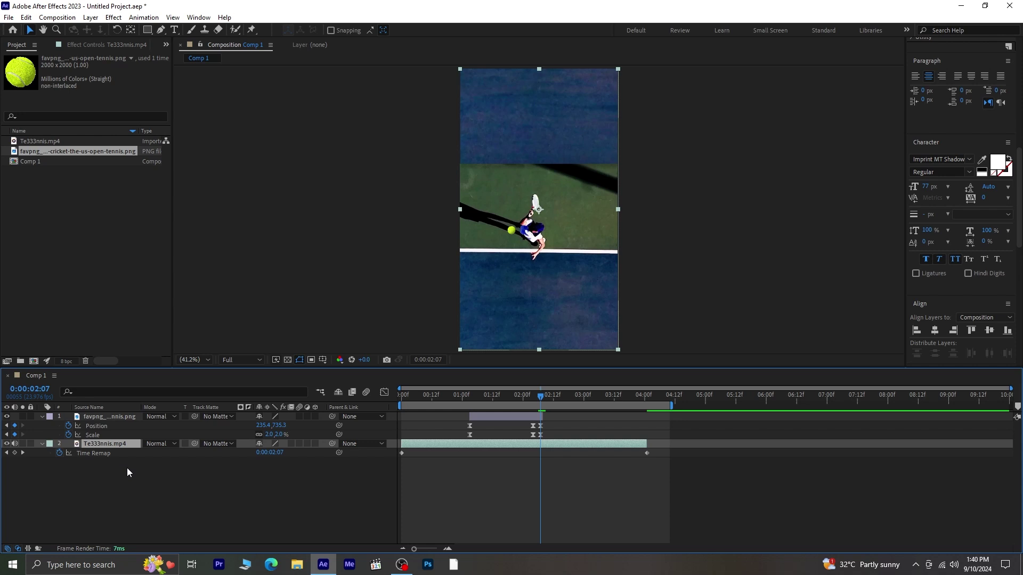
click(14, 453)
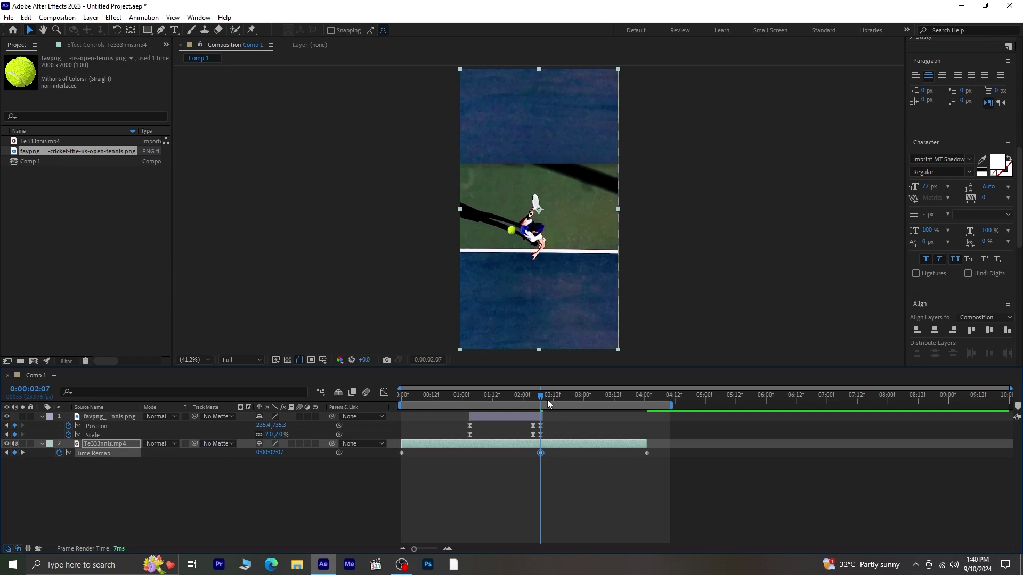
Keyframe the video's time remap at 0:00:02:17 with the value 0:00:02:10 to slow the shot
drag(542, 398, 550, 408)
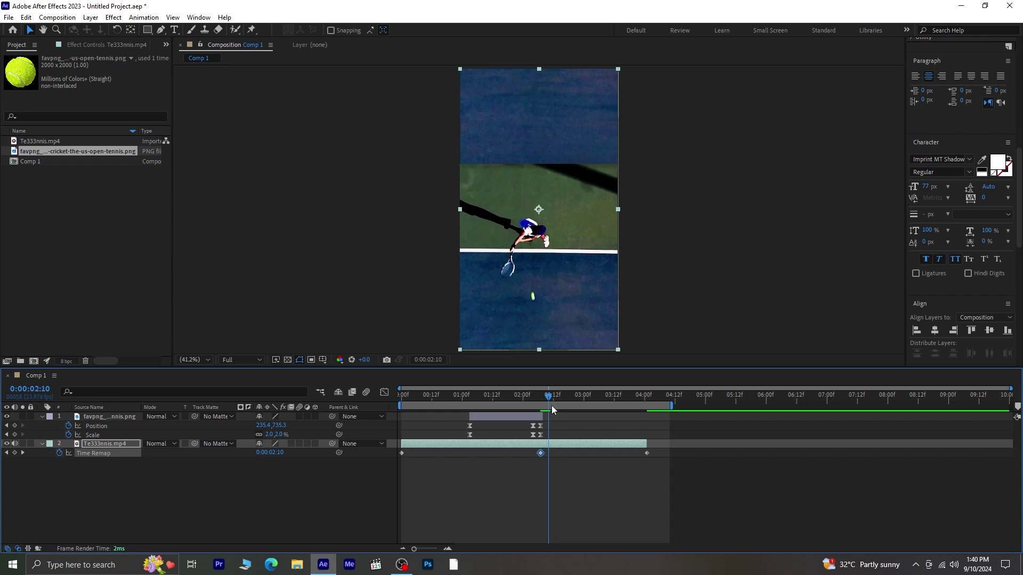
drag(551, 405, 567, 410)
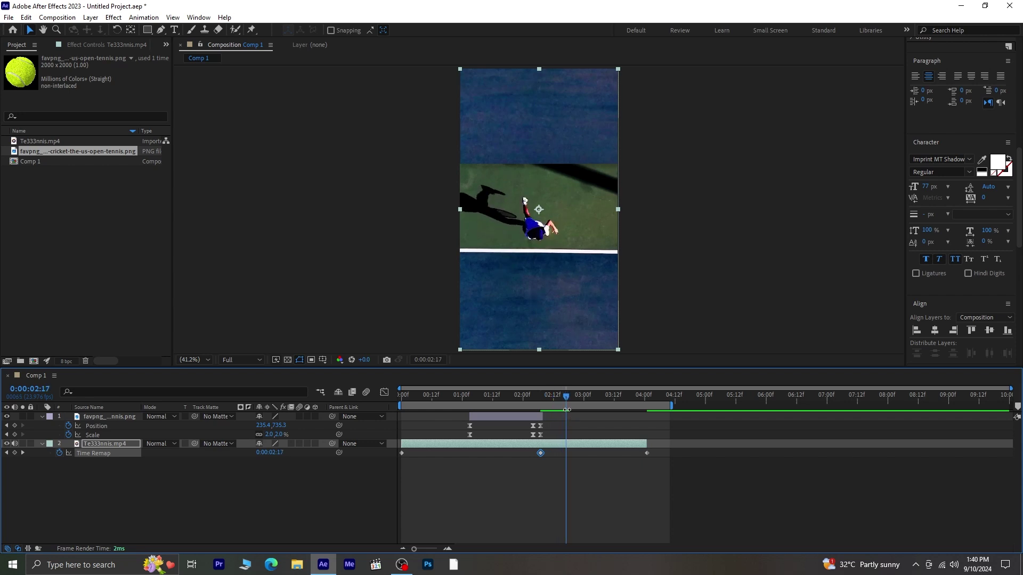
click(282, 453)
click(288, 452)
text(0)
key(Return)
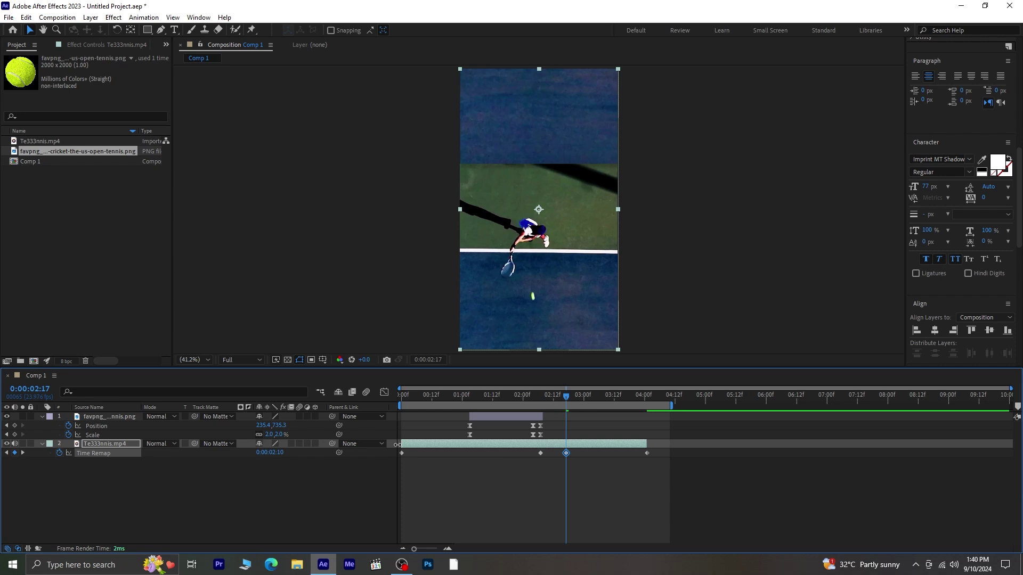
Play the composition from the beginning to check the slowed section of the video
drag(566, 397, 305, 419)
click(534, 492)
key(space)
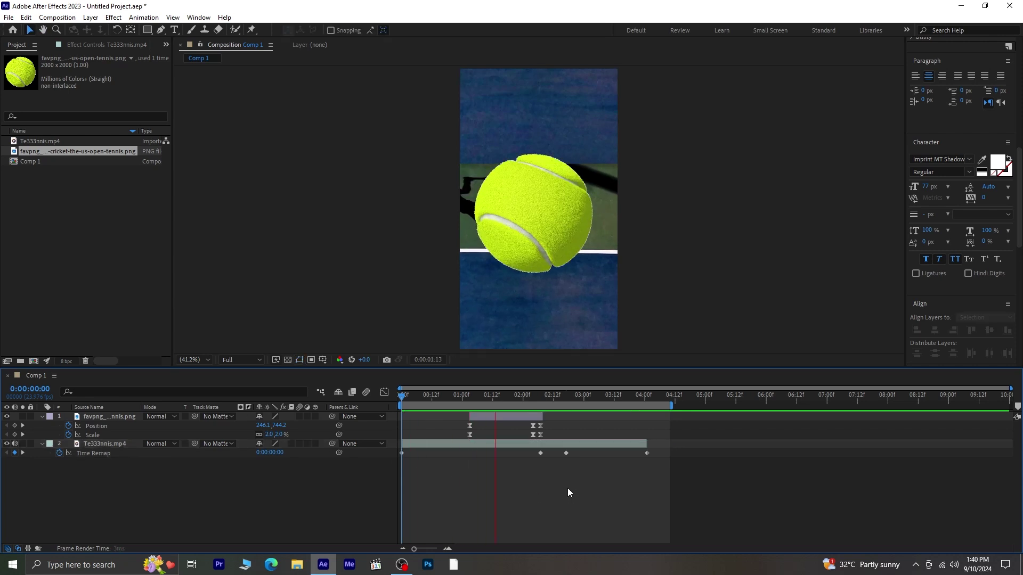
key(space)
drag(580, 465, 533, 449)
drag(519, 398, 402, 411)
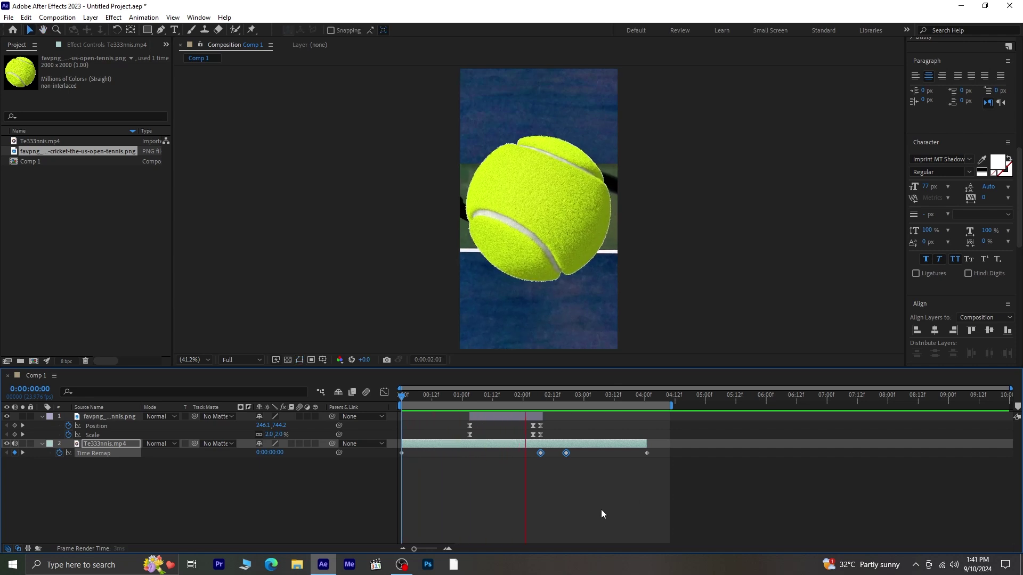
key(space)
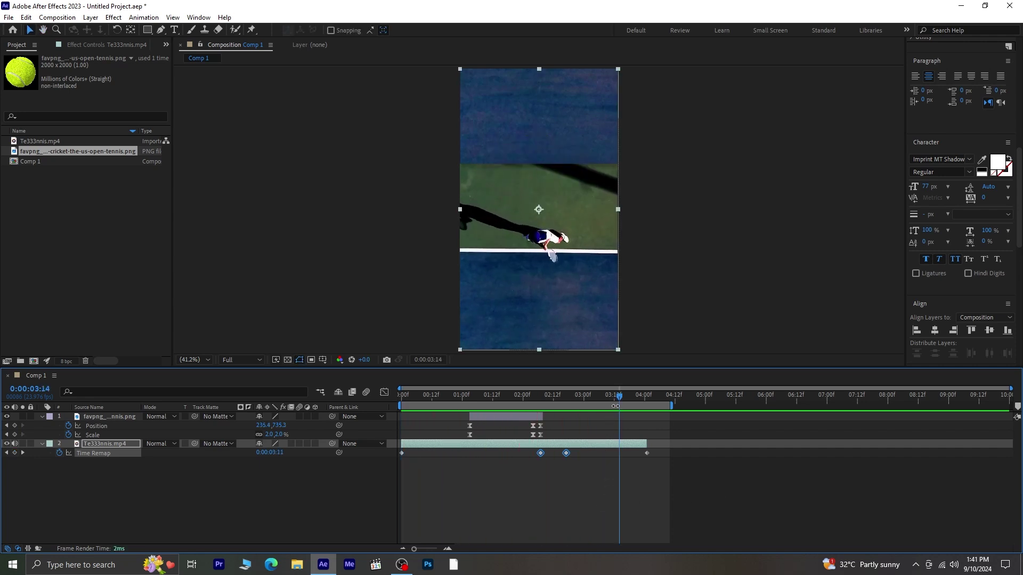
Go to 0:00:02:13 and import the smoke clip blur.mov into the project
drag(620, 394, 613, 398)
drag(596, 408, 556, 423)
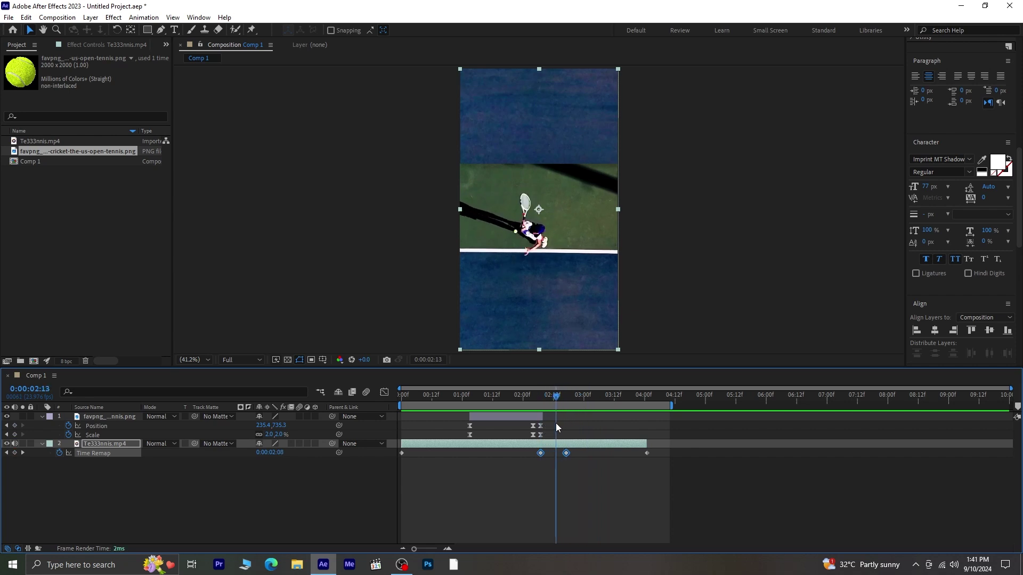
right_click(65, 231)
mouse_move(113, 280)
click(216, 281)
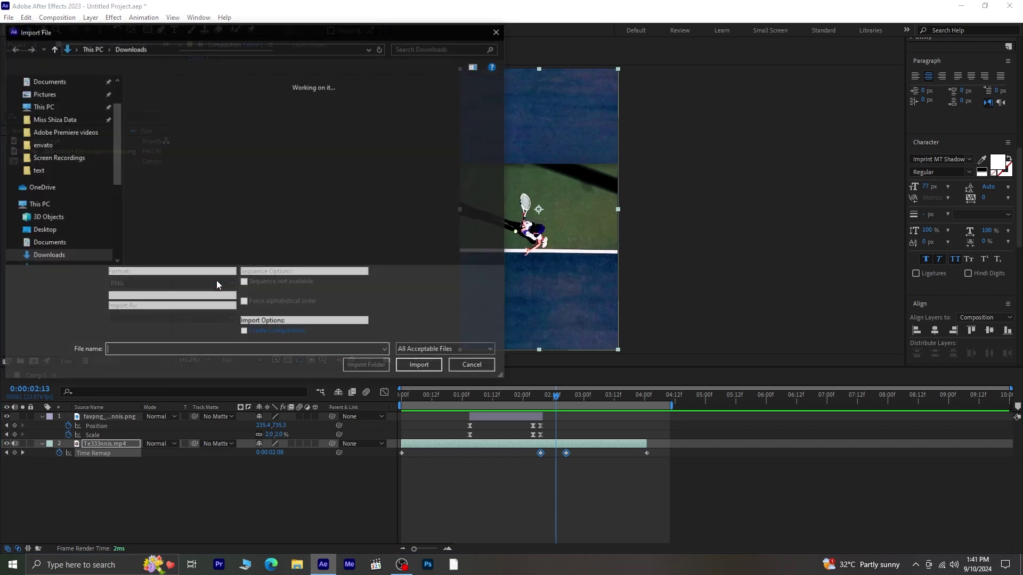
click(404, 368)
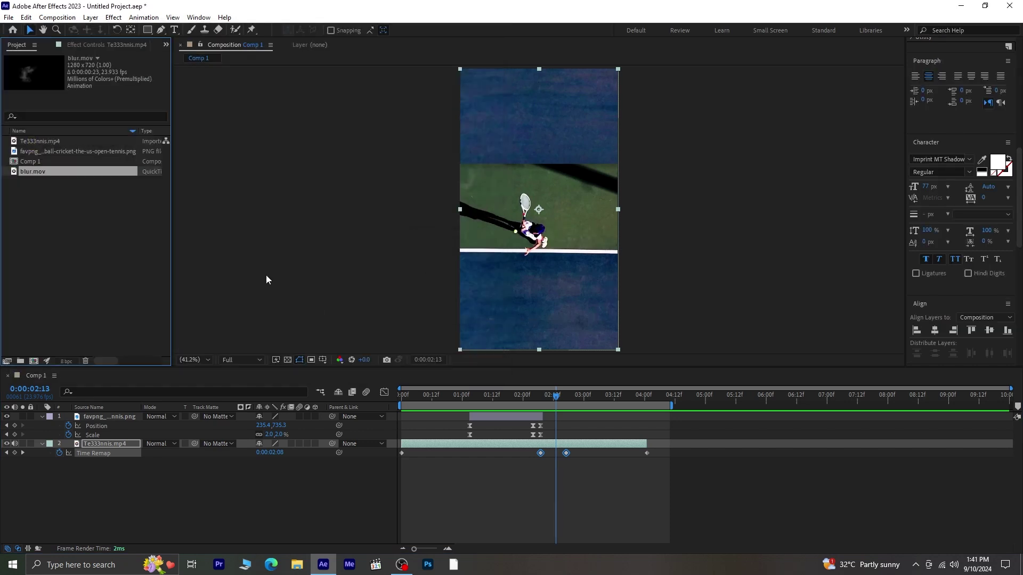
Add blur.mov as the topmost layer starting just before 0:00:02:13 and set its blending mode to Screen
drag(90, 175, 124, 413)
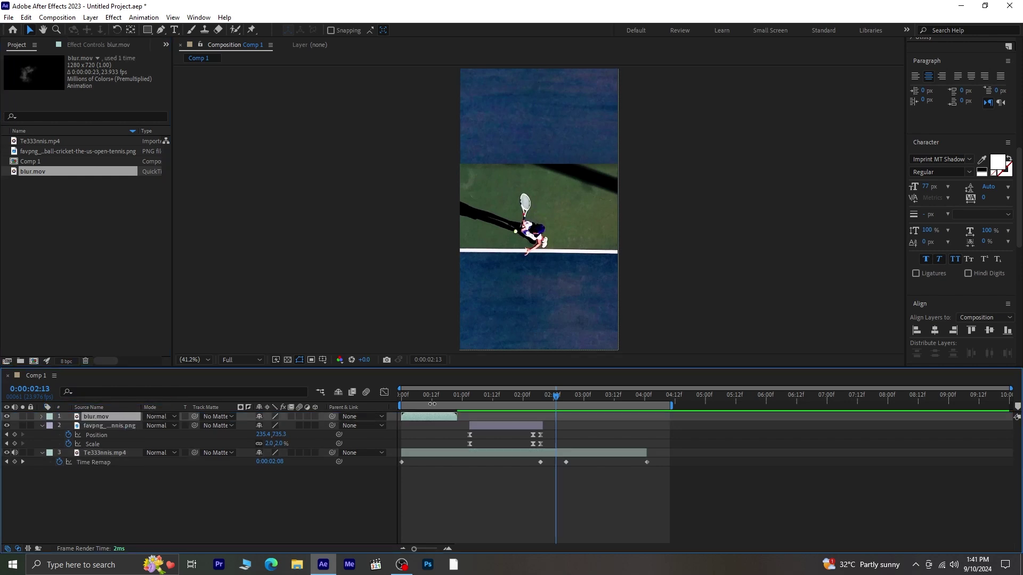
drag(413, 417, 557, 415)
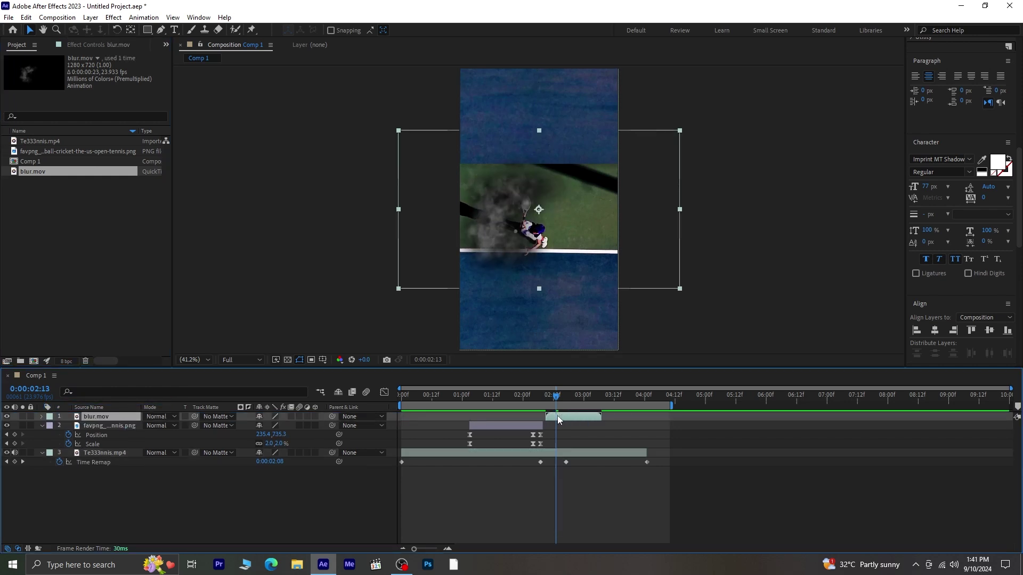
click(160, 417)
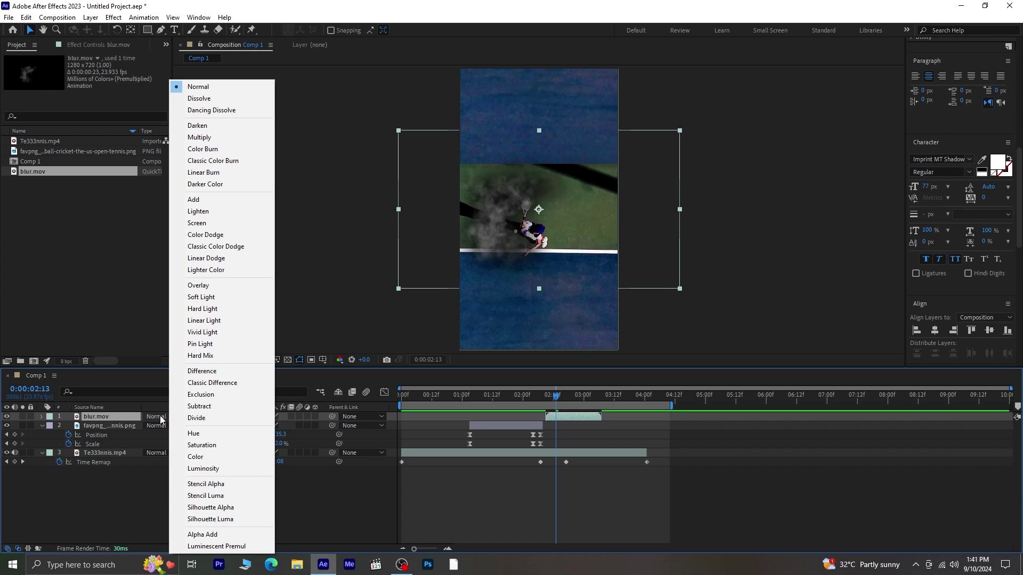
click(214, 223)
Rotate the blur.mov smoke clockwise and move it over the court just above the player
click(118, 29)
drag(592, 176, 594, 234)
key(v)
drag(533, 161, 542, 183)
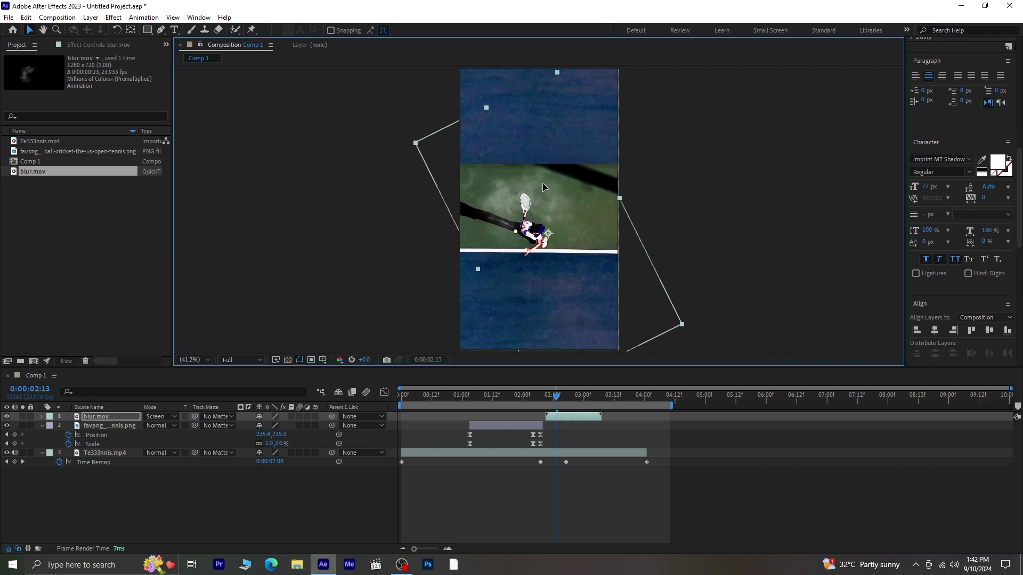
Shift the blur.mov layer to start at about 0:00:02:14 and play the composition to check the smoke
mouse_move(552, 397)
mouse_down()
mouse_move(543, 401)
mouse_move(565, 398)
mouse_move(574, 414)
mouse_move(537, 406)
mouse_up()
drag(646, 398, 397, 421)
key(space)
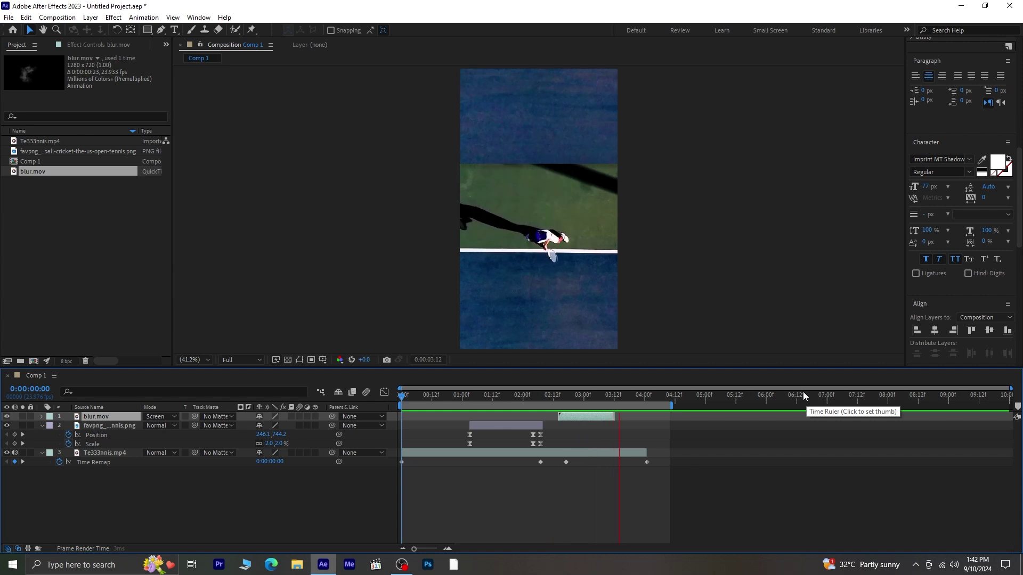
key(space)
End the work area at 0:00:04:01, where the video layer finishes, and play the composition from the beginning
drag(658, 397, 650, 407)
key(n)
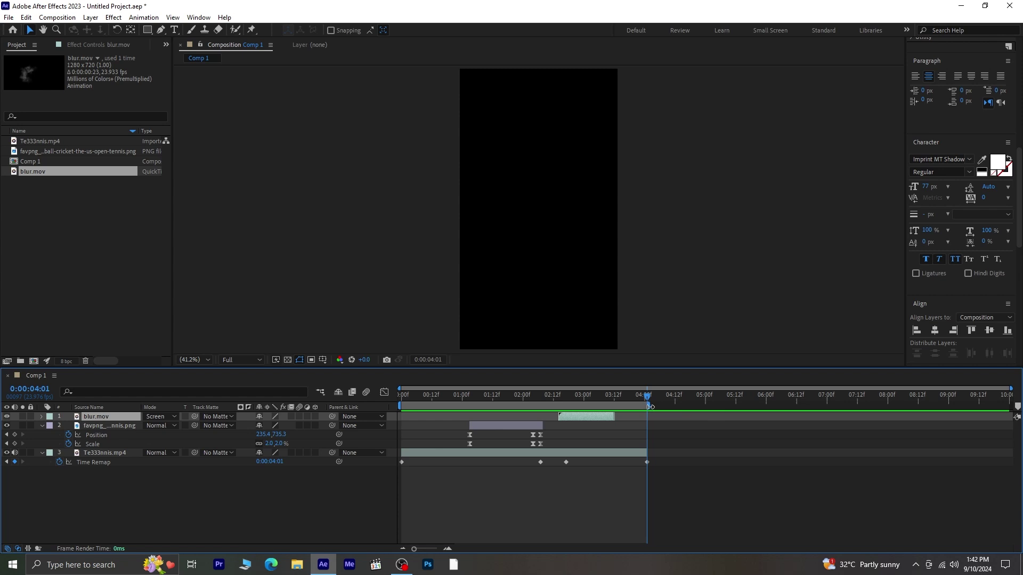
key(Home)
key(space)
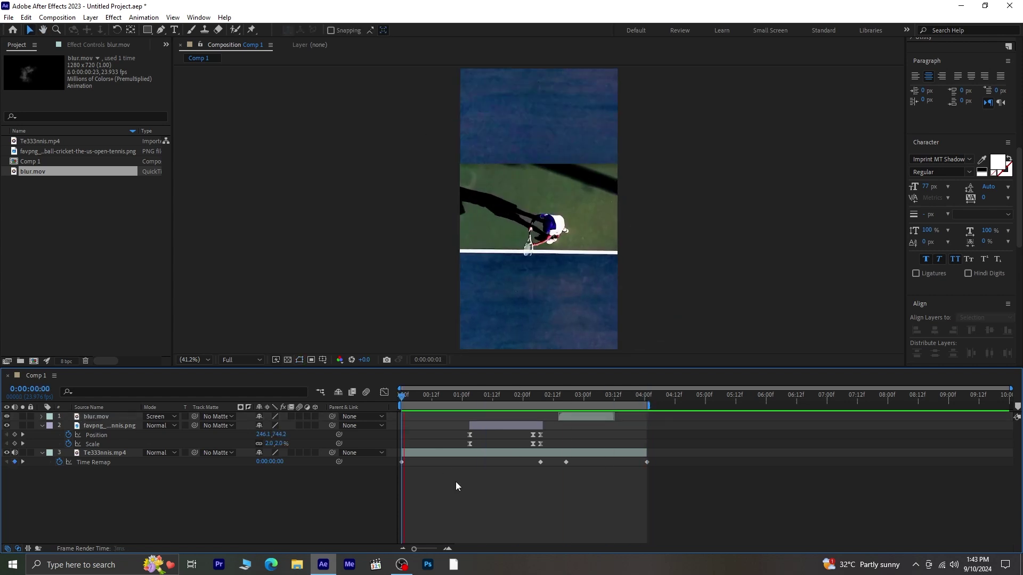
key(space)
Make the tennis ball layer 3D at its first keyframe, 0:00:01:03, and show its rotation, position and scale properties
drag(519, 400, 471, 420)
click(479, 426)
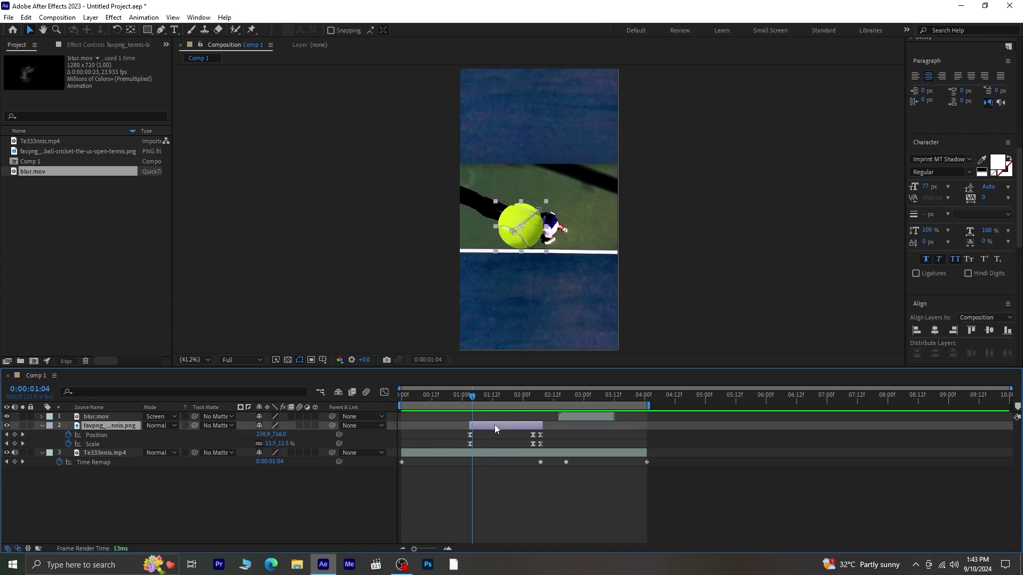
click(7, 436)
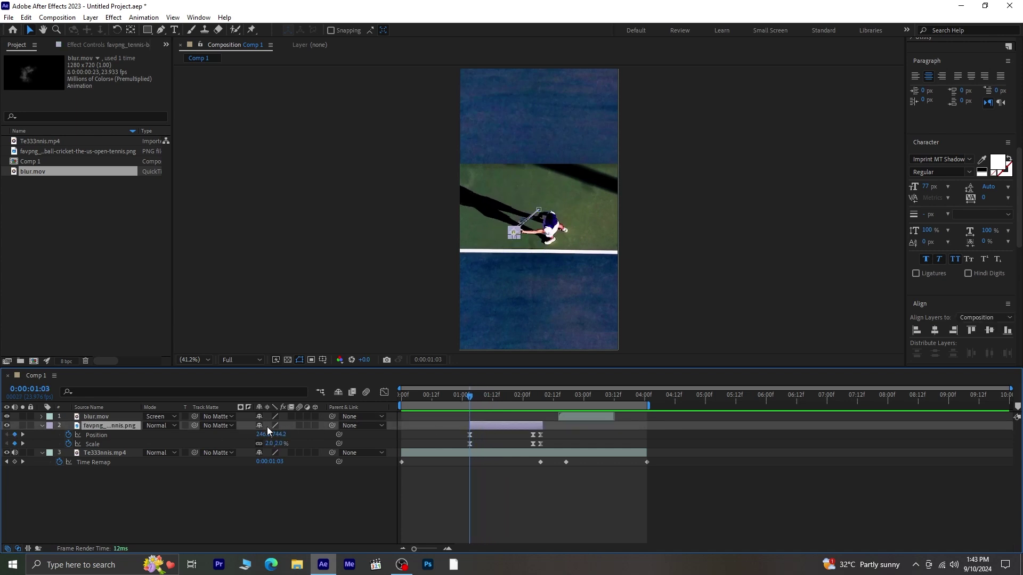
click(315, 426)
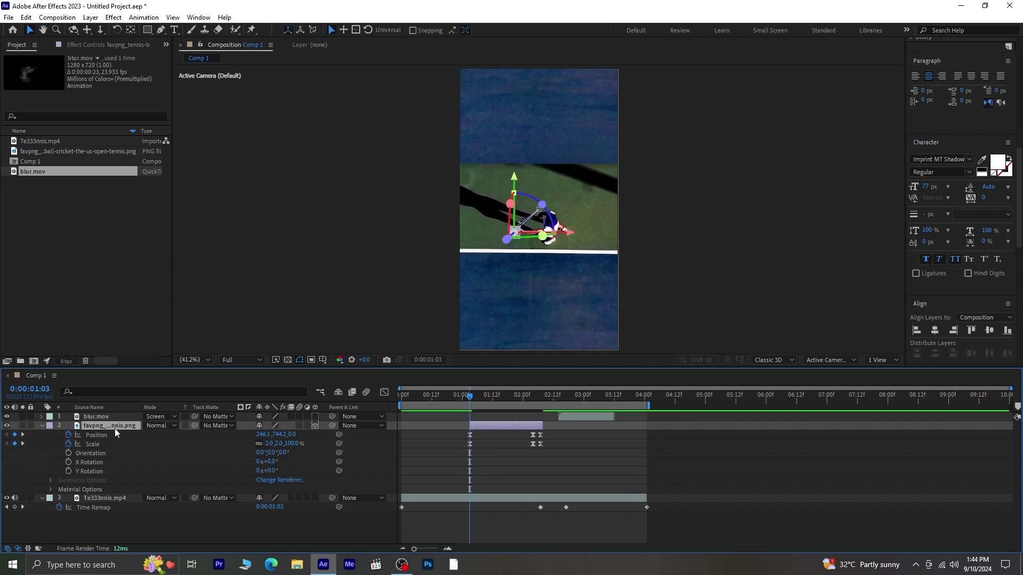
key(r)
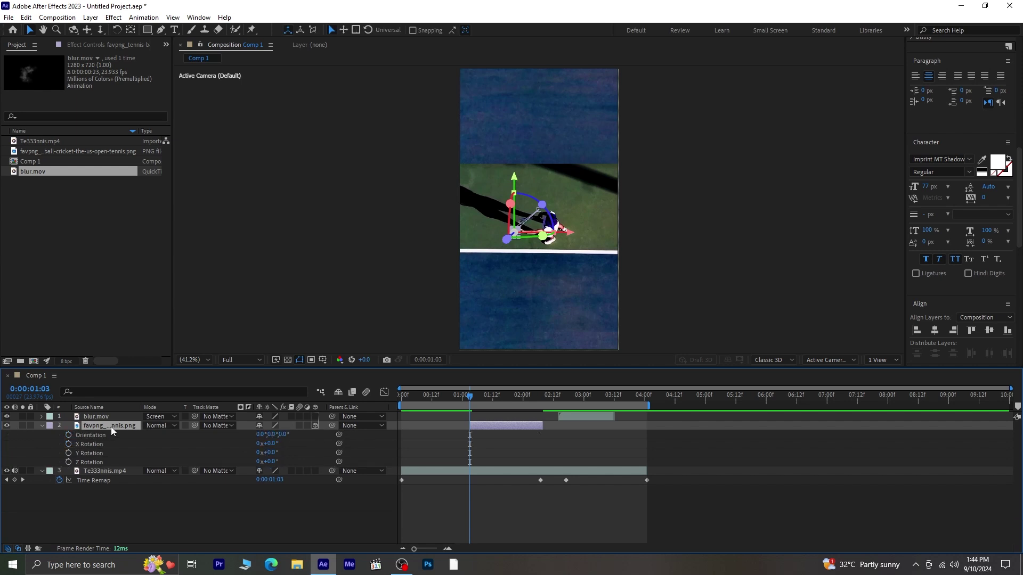
key(shift+p)
key(shift+s)
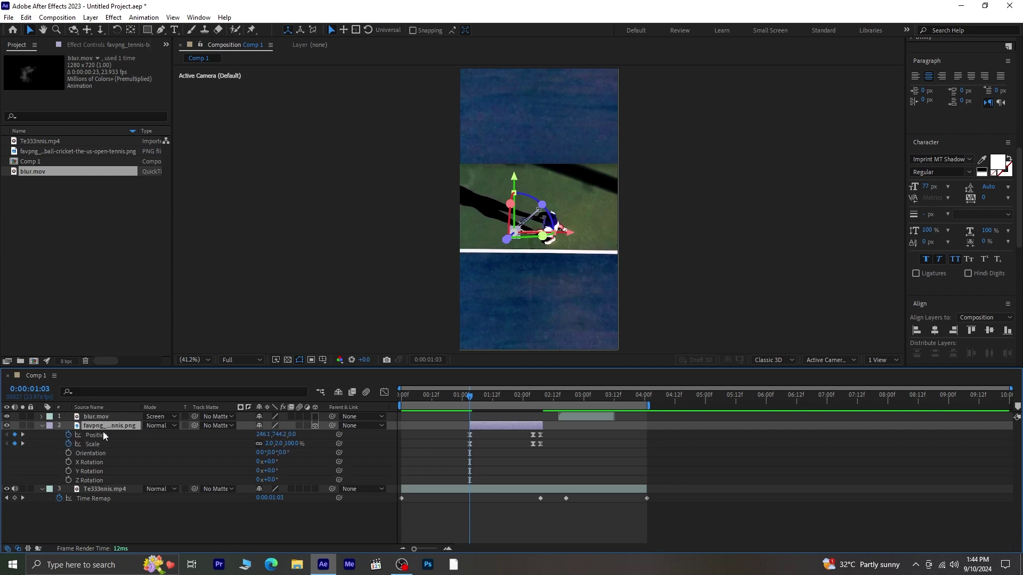
Keyframe the ball's Z Rotation at 0° at 0:00:01:03, 150° at 0:00:02:04 and 190° at 0:00:02:07
click(68, 480)
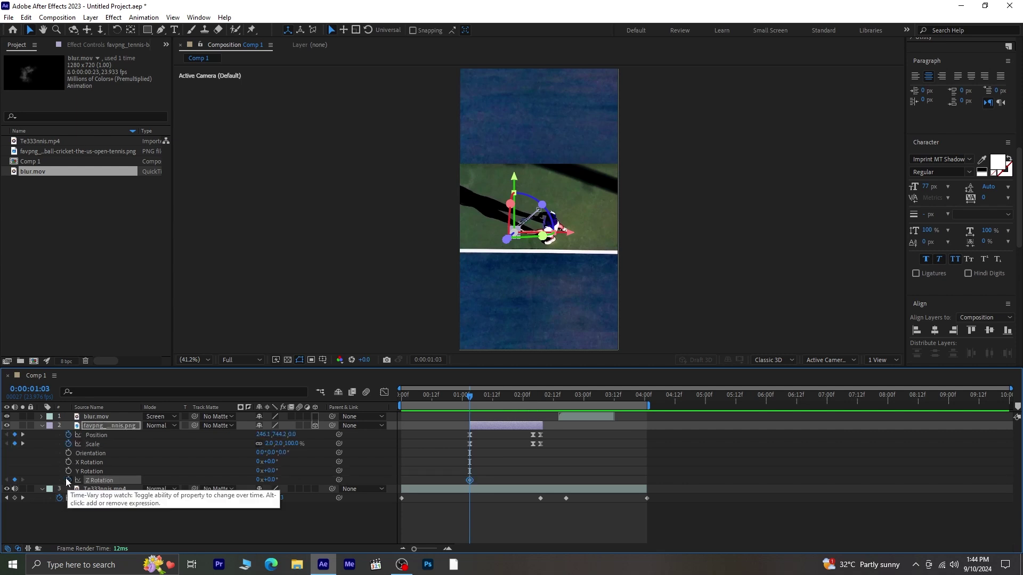
click(22, 444)
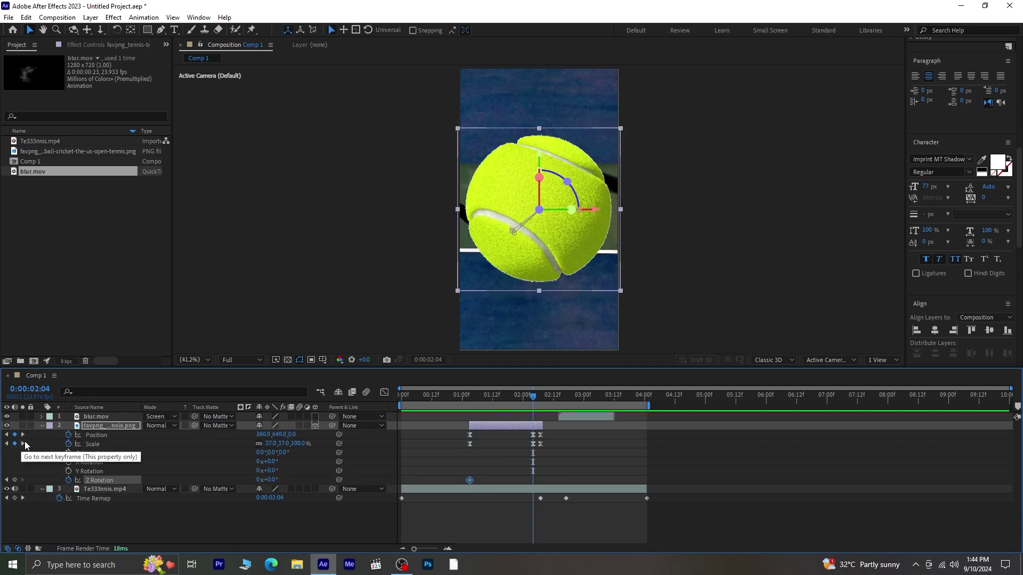
drag(275, 482, 353, 483)
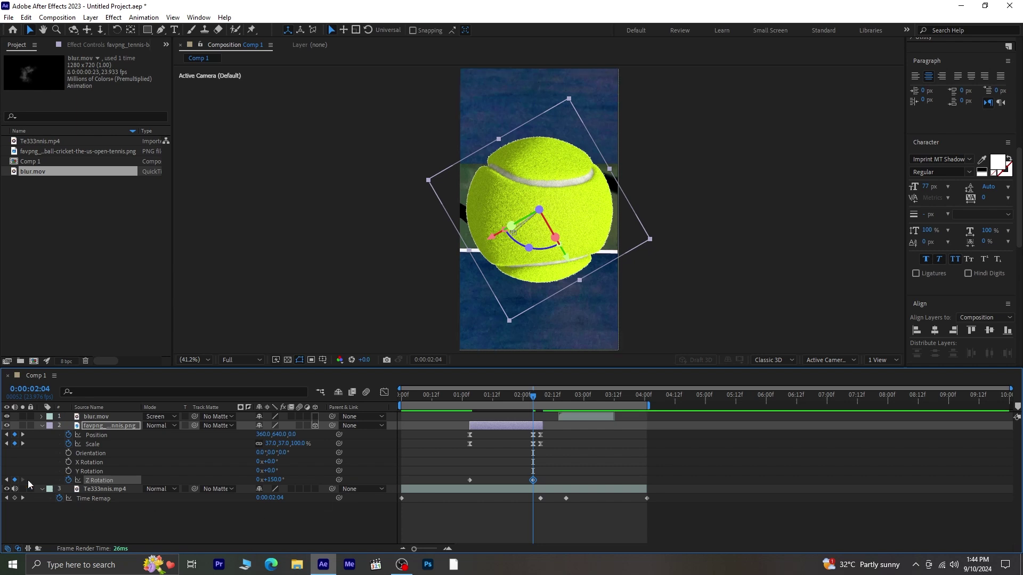
click(22, 444)
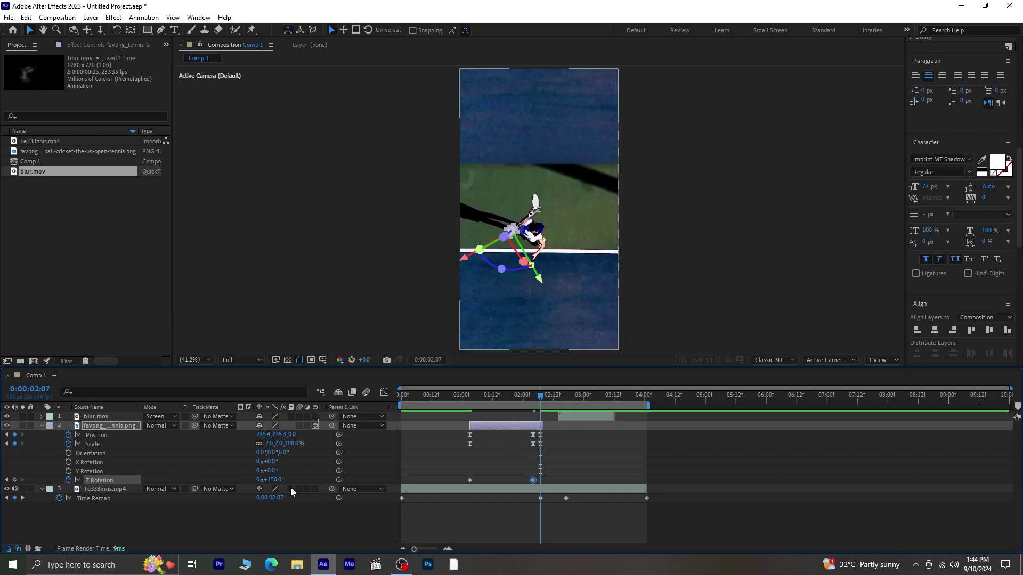
drag(277, 480, 298, 480)
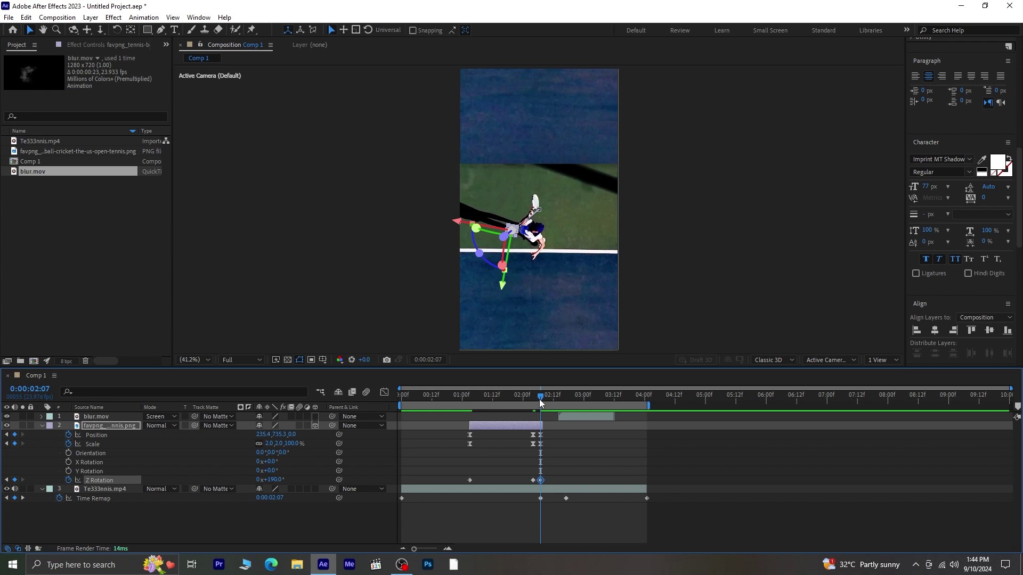
Play the composition from the beginning to check the ball's spin
key(Home)
key(space)
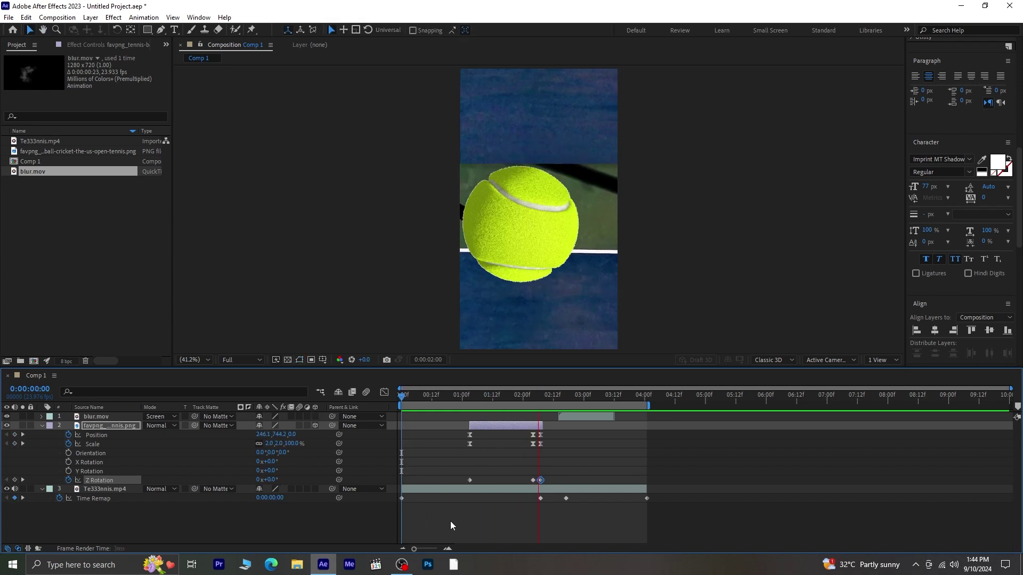
key(space)
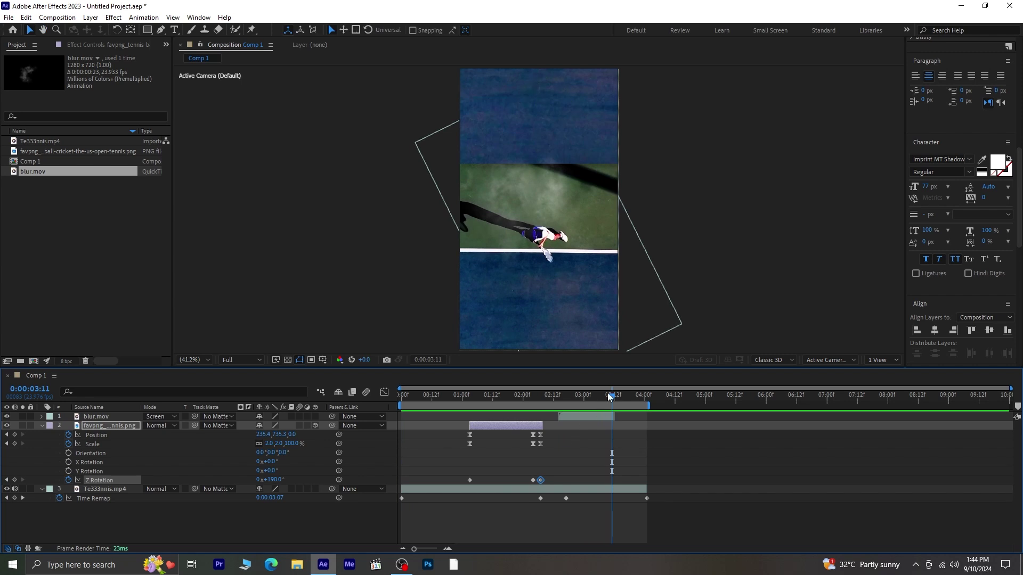
Set the ball's Z Rotation to 128° at 0:00:02:04 and keyframe the same 128° at 0:00:02:01
drag(610, 393, 525, 432)
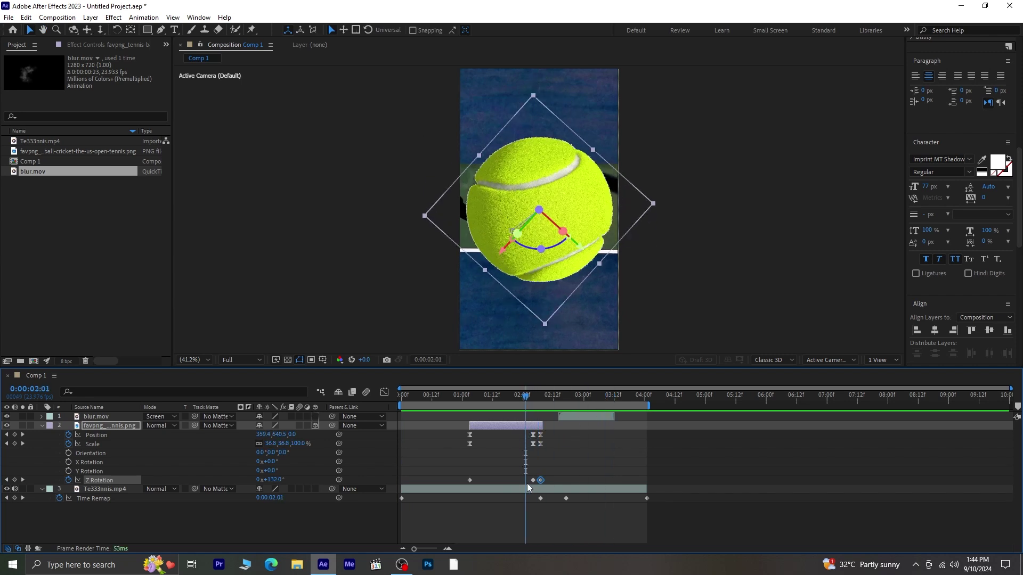
click(23, 480)
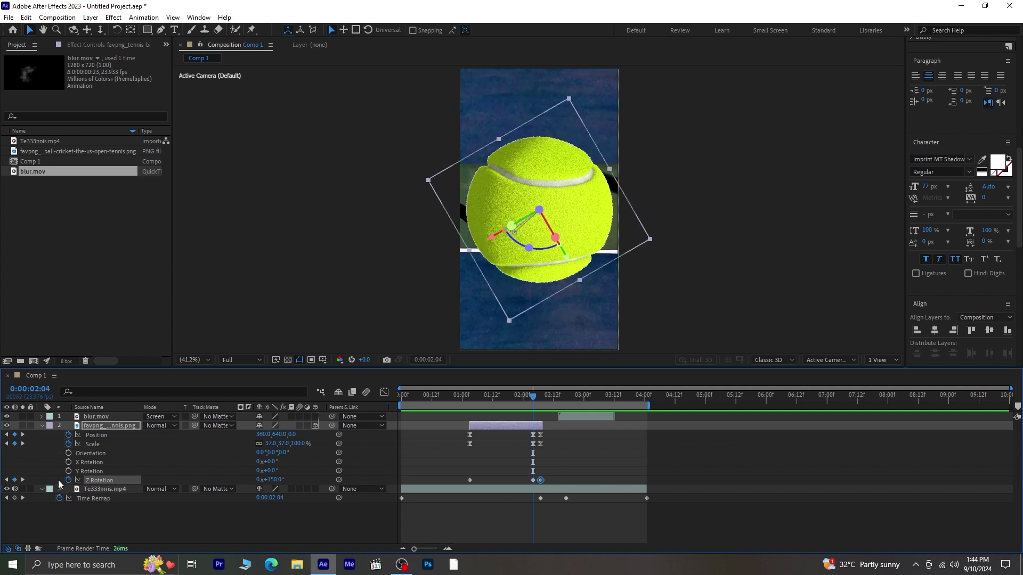
drag(285, 475, 278, 493)
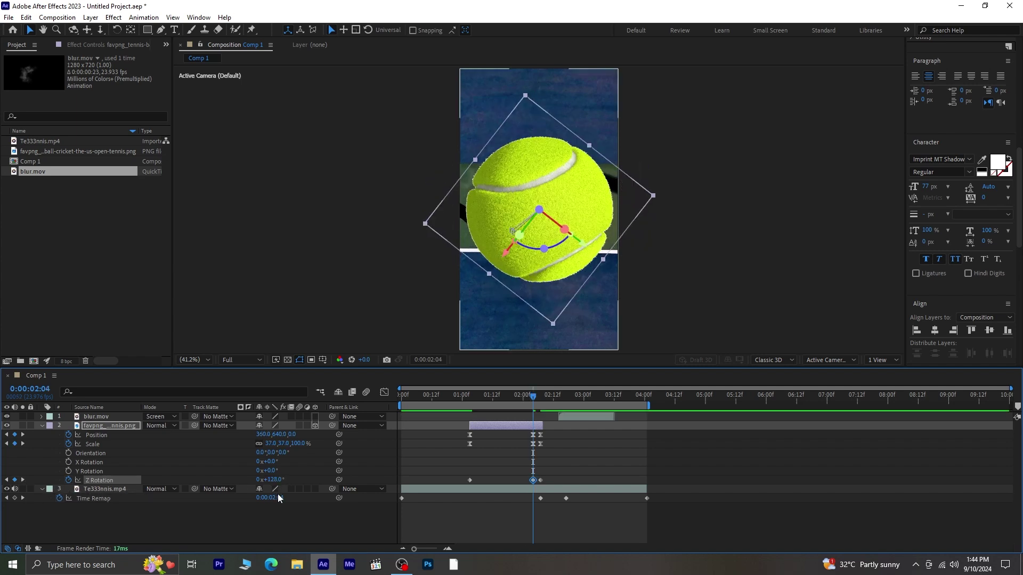
drag(532, 401, 526, 405)
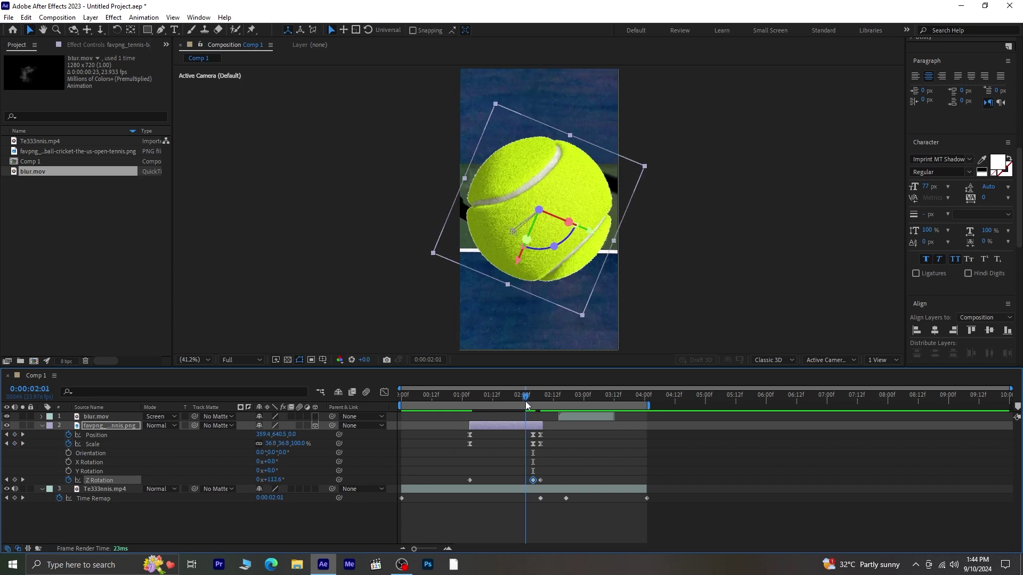
text(128)
key(Return)
Play the composition from the beginning and review the ball's rotation around 0:00:02:01
drag(526, 395, 389, 415)
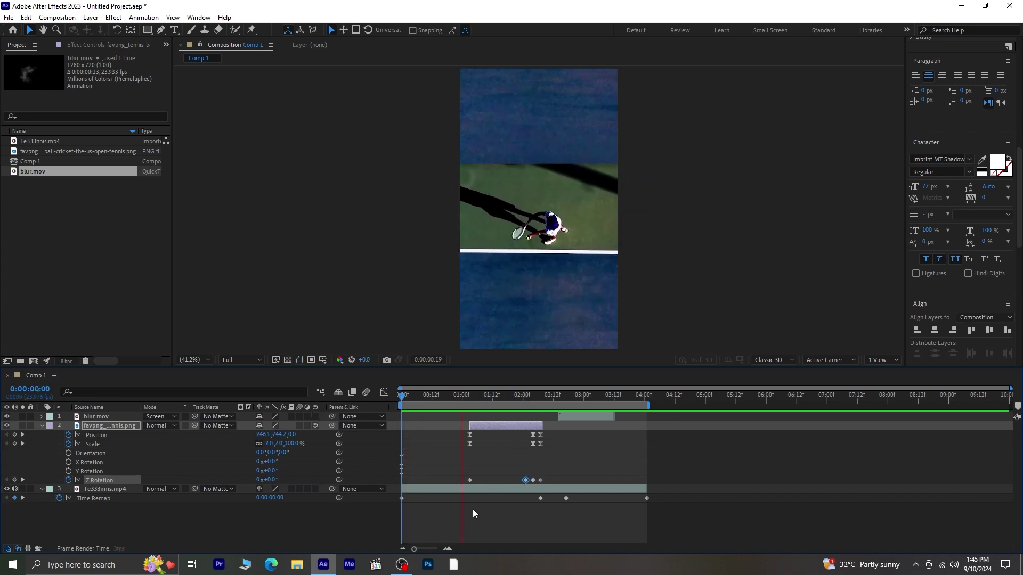
click(581, 407)
drag(578, 400, 522, 419)
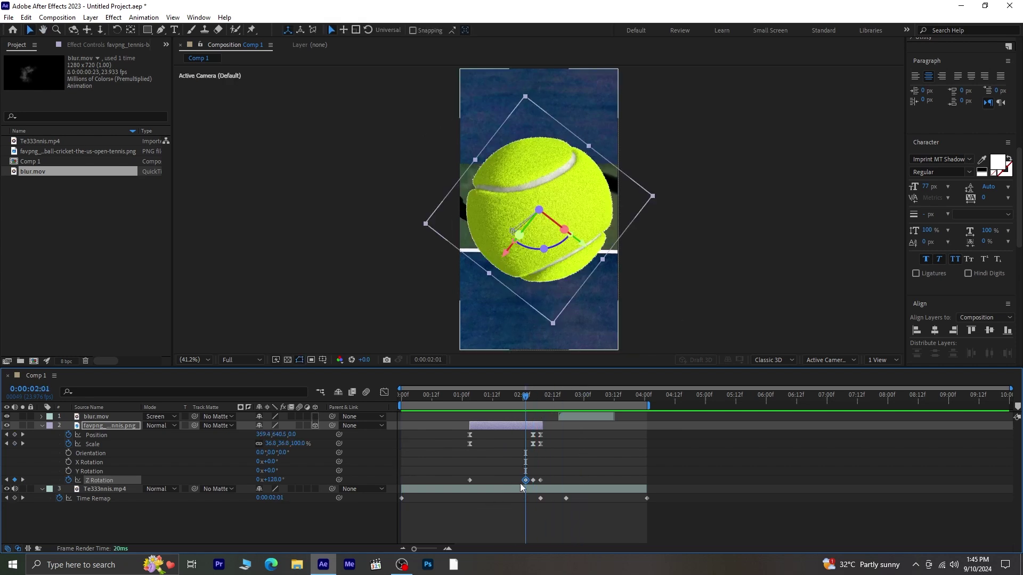
drag(524, 399, 397, 426)
key(space)
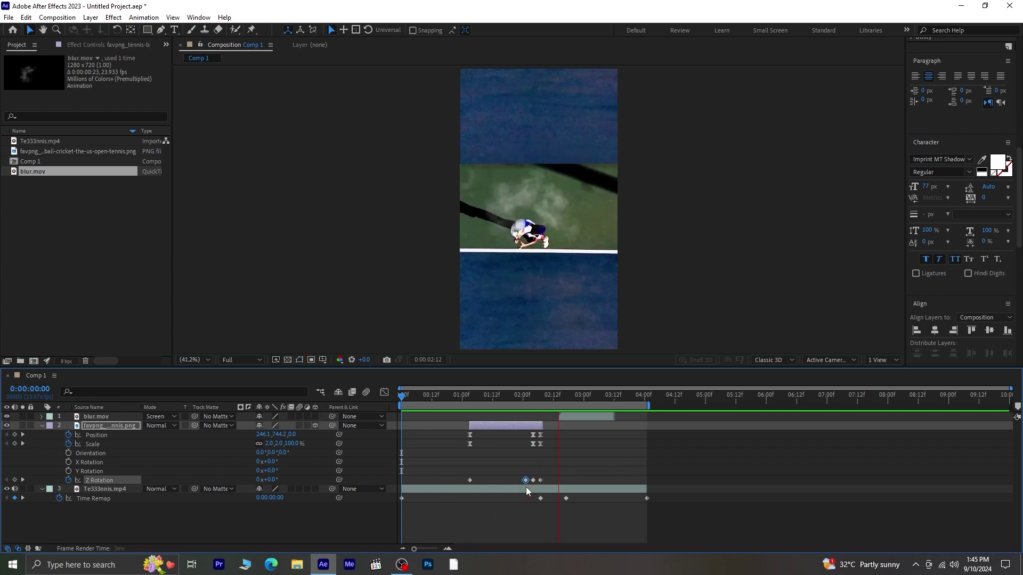
key(space)
Apply Easy Ease to the ball's two middle Z Rotation keyframes and preview the composition from the start
drag(513, 479, 534, 481)
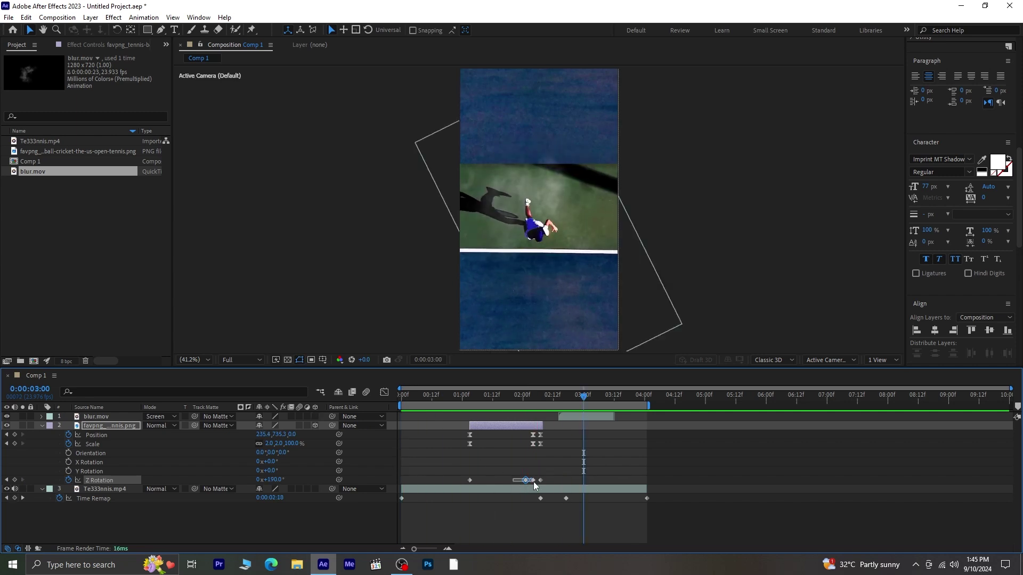
key(F9)
drag(583, 398, 293, 435)
key(space)
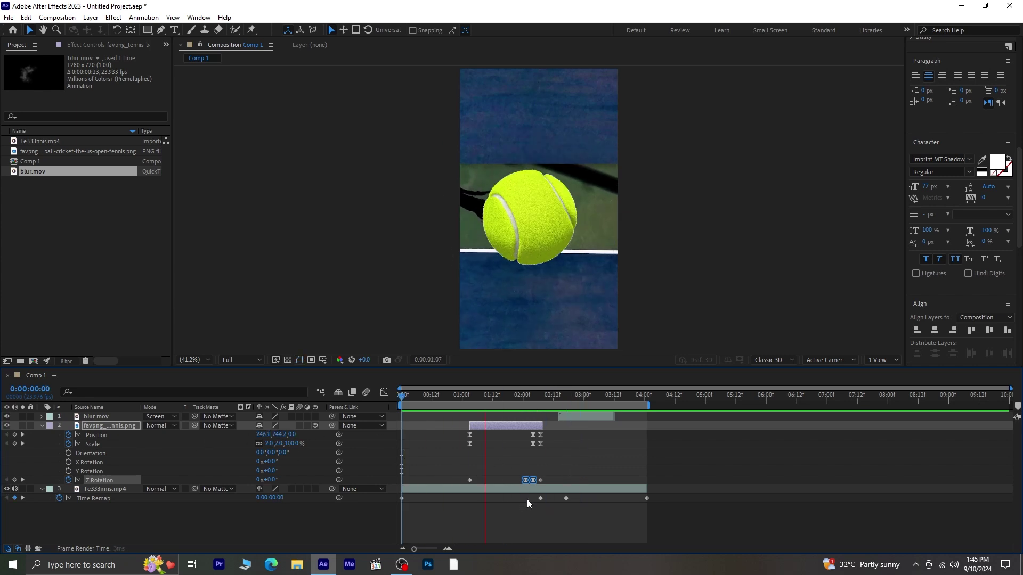
key(space)
Move the ball's eased Z Rotation keyframe at 0:00:02:01 to 0:00:02:02
key(=)
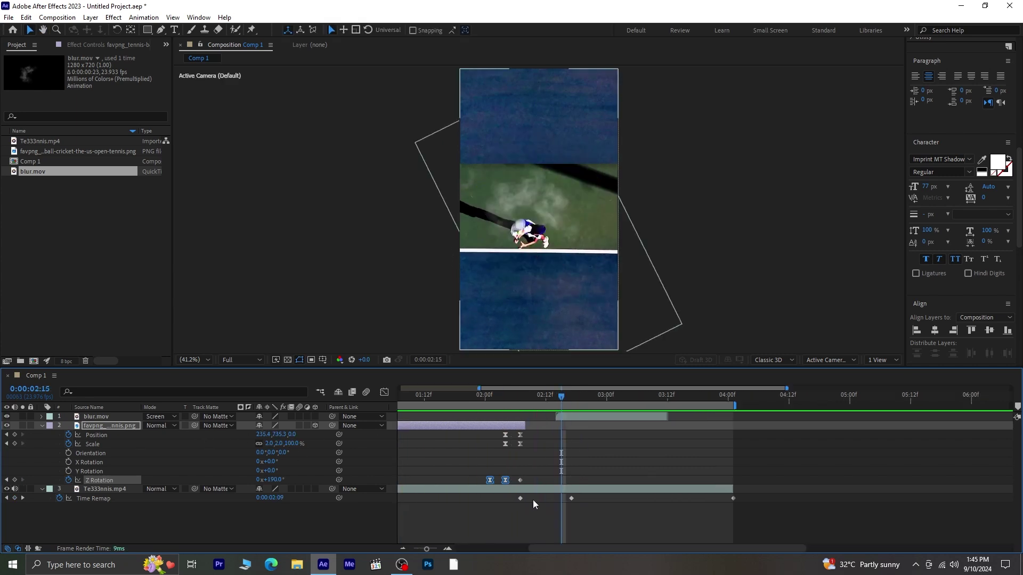
key(=)
click(433, 510)
click(418, 480)
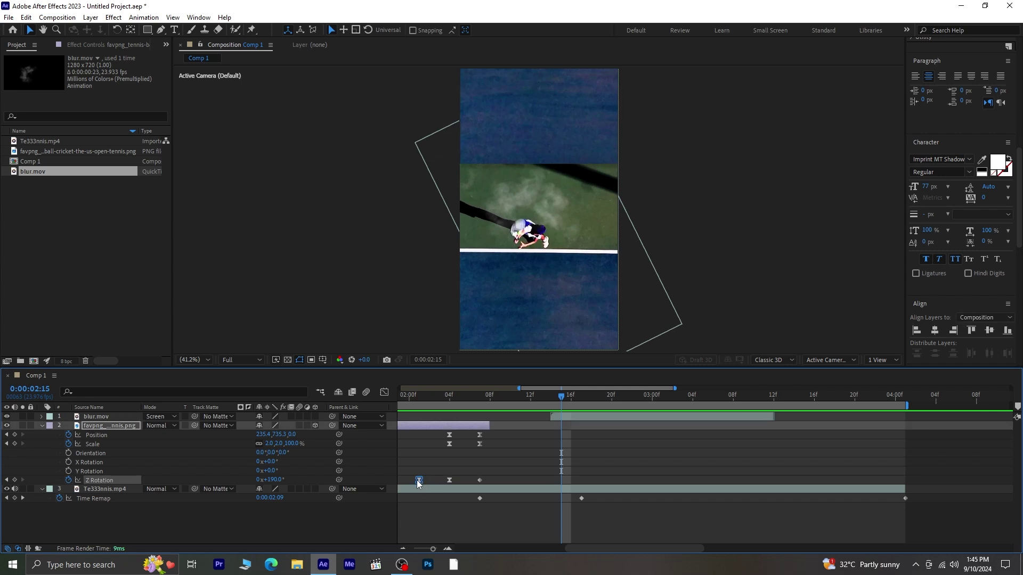
mouse_move(426, 479)
mouse_down()
mouse_move(443, 480)
mouse_move(430, 481)
mouse_up()
key(minus)
key(minus)
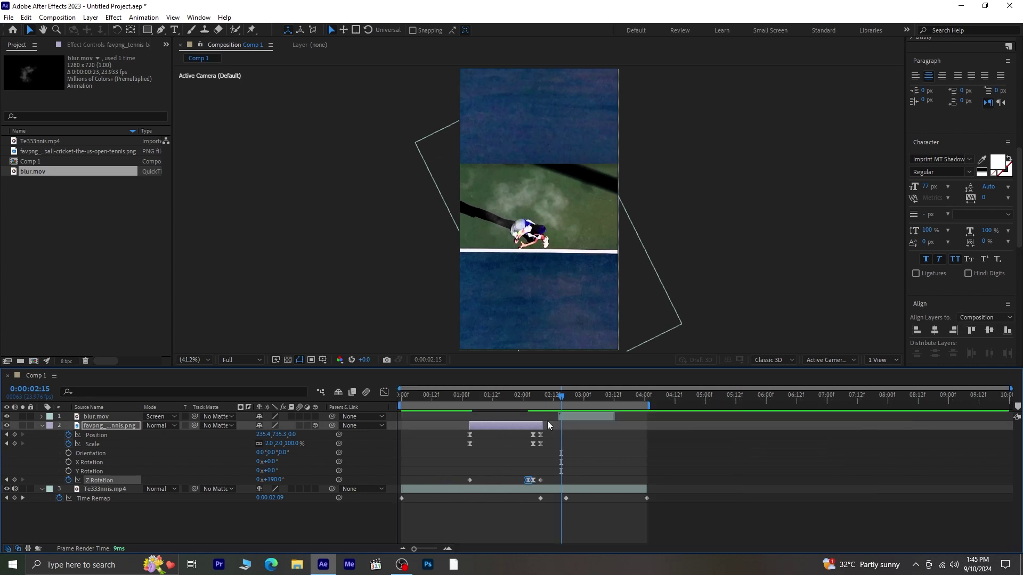
Replay the composition from the beginning to check the retimed ball spin
drag(563, 397, 336, 420)
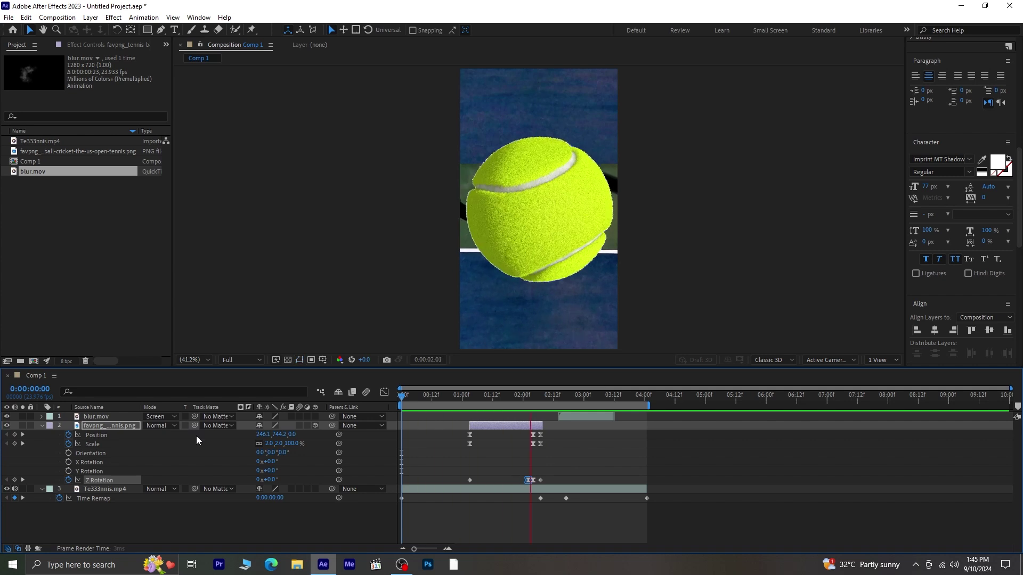
key(space)
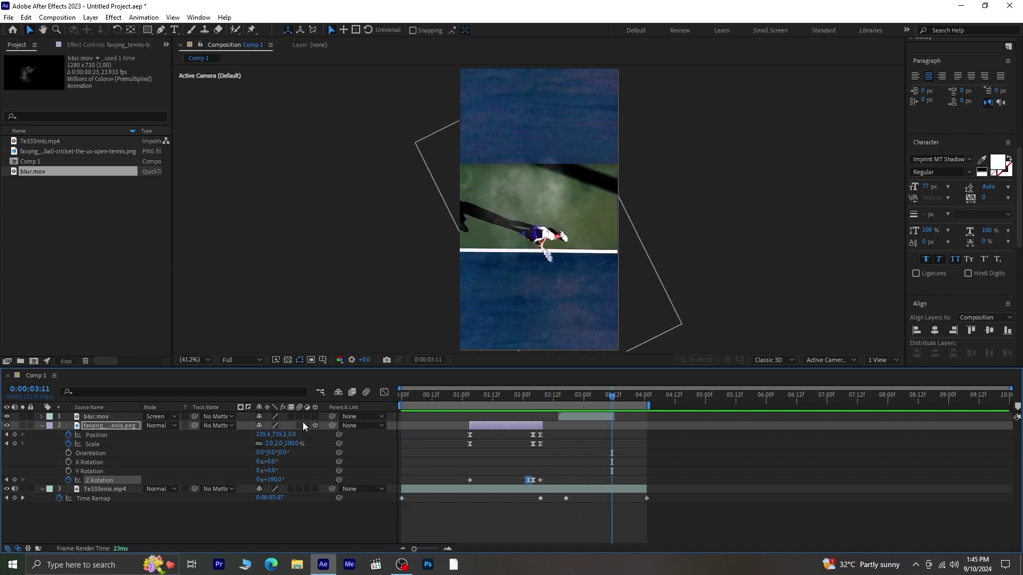
drag(611, 399, 402, 404)
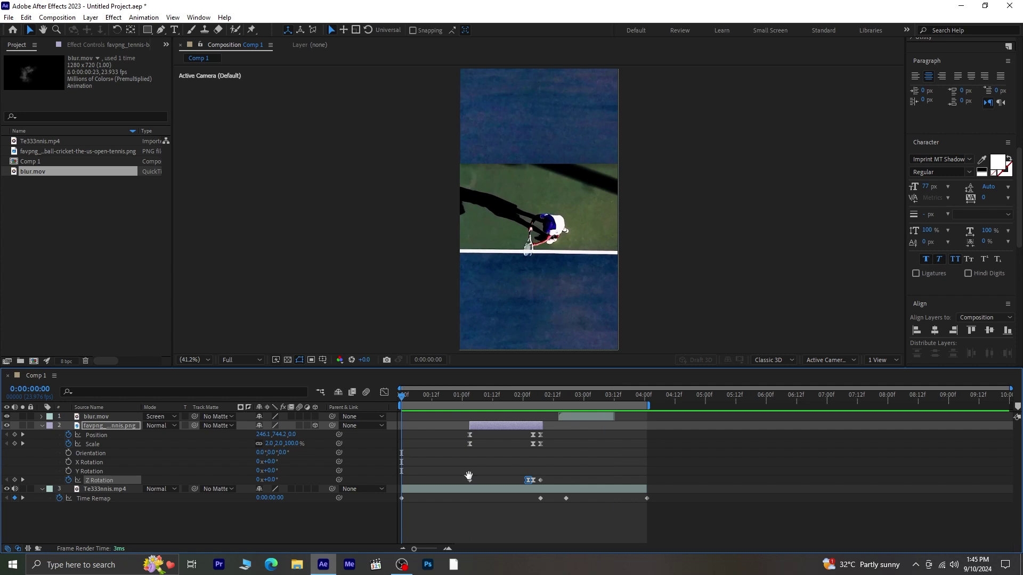
key(space)
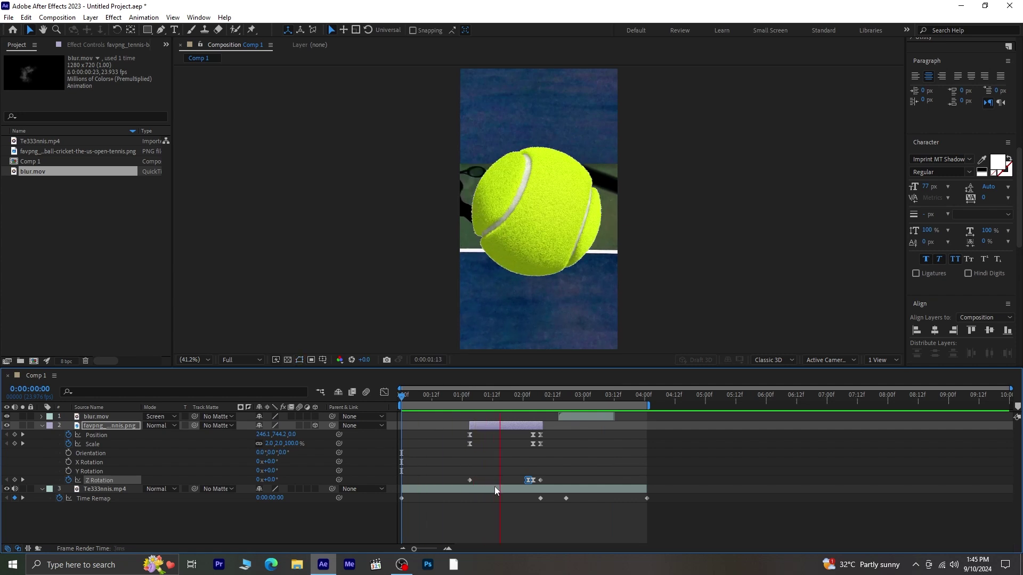